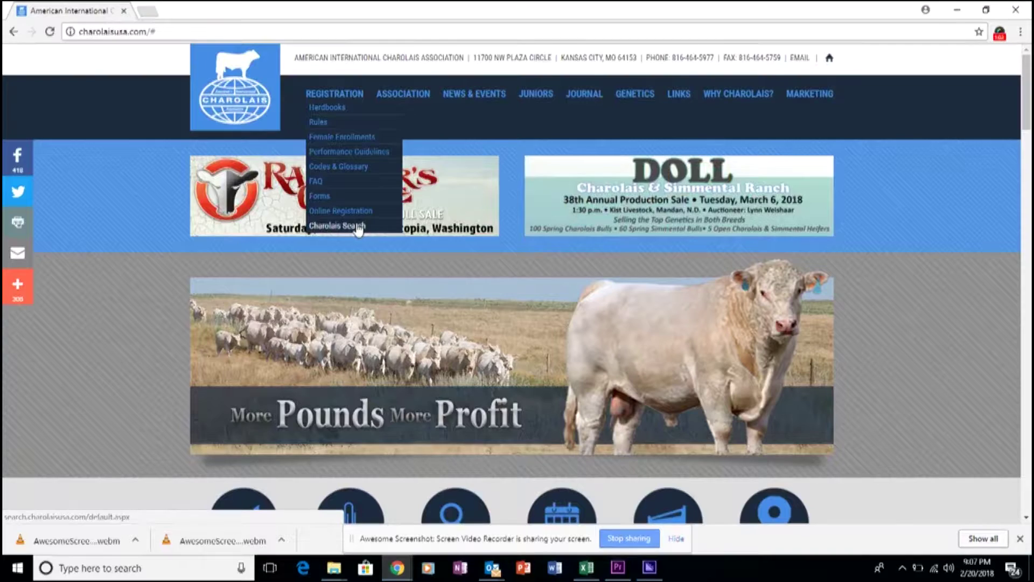
- Open the Charolais Search database and bring up the Sire/Dam Selector with its list of EPD traits
{"action": "left_click", "coordinate": [358, 226]}
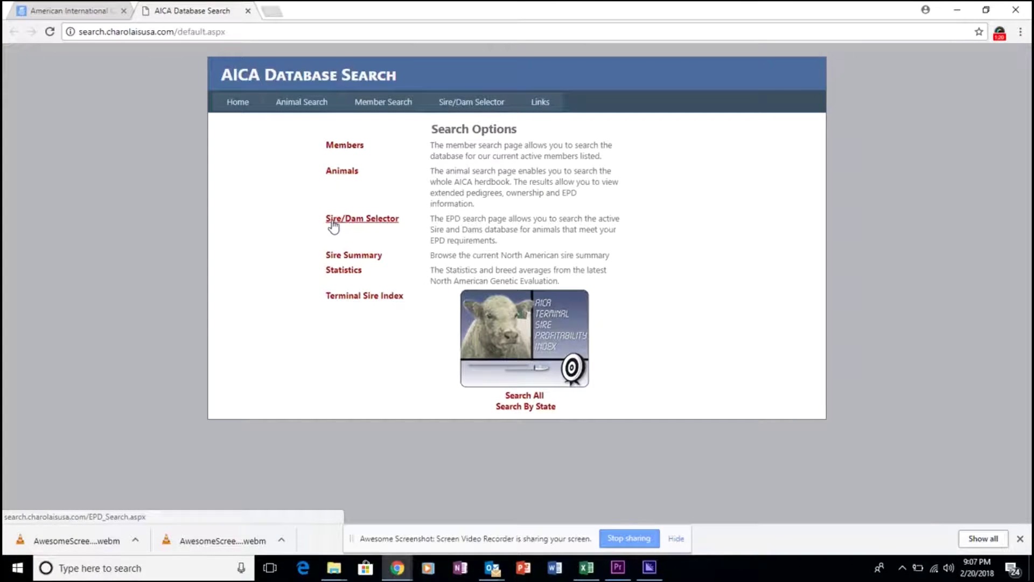
{"action": "left_click", "coordinate": [334, 225]}
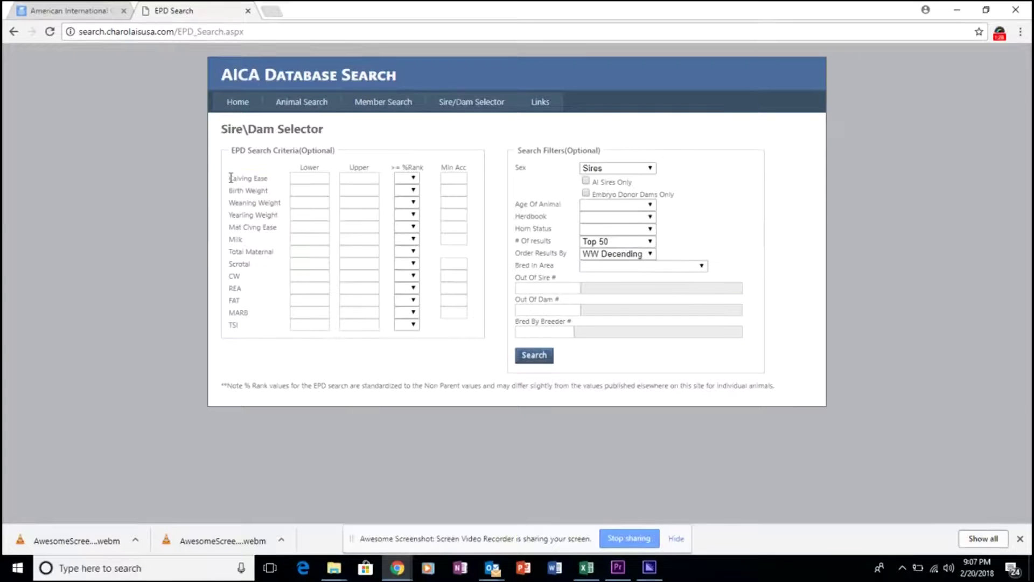
{"action": "left_click_drag", "start_coordinate": [236, 187], "coordinate": [257, 327]}
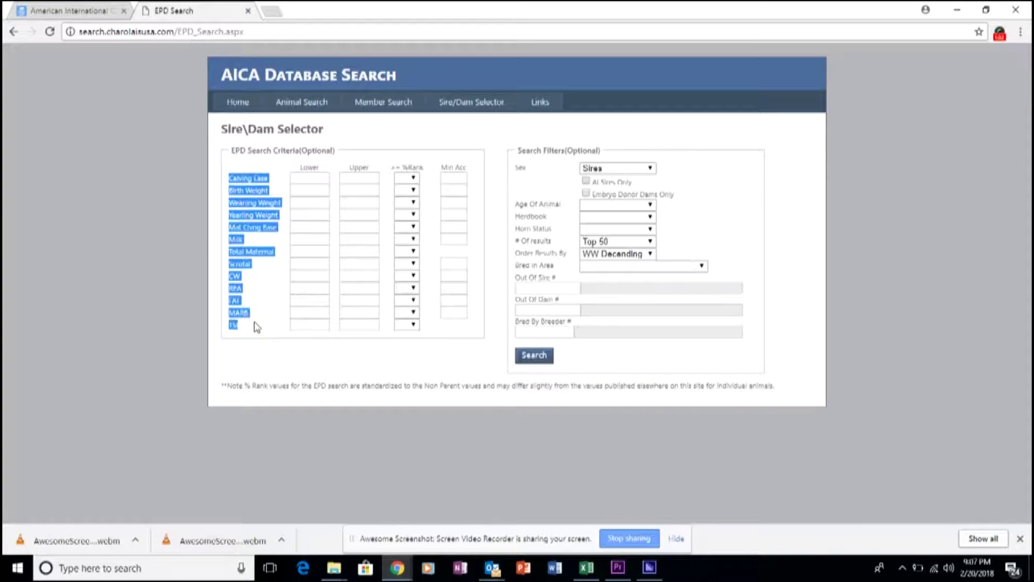
{"action": "left_click", "coordinate": [142, 194]}
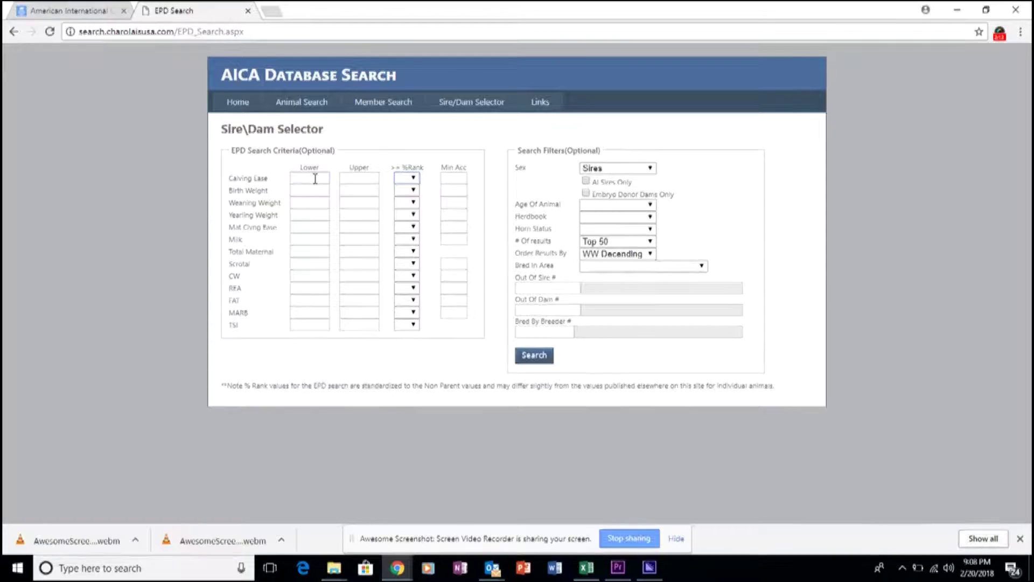
- Set the Calving Ease percent rank criterion to 10
{"action": "left_click", "coordinate": [346, 177]}
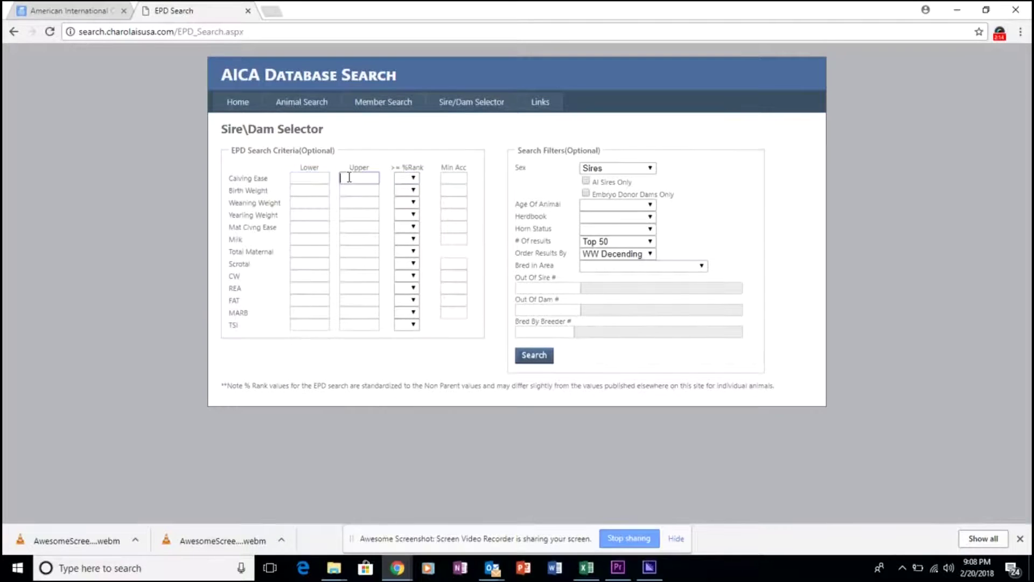
{"action": "left_click", "coordinate": [414, 179]}
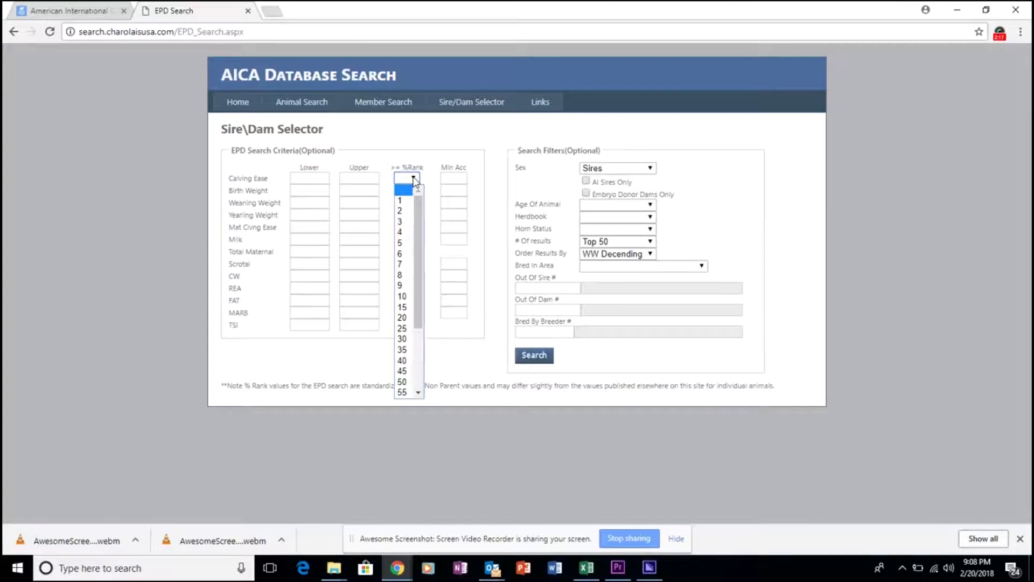
{"action": "left_click", "coordinate": [409, 298]}
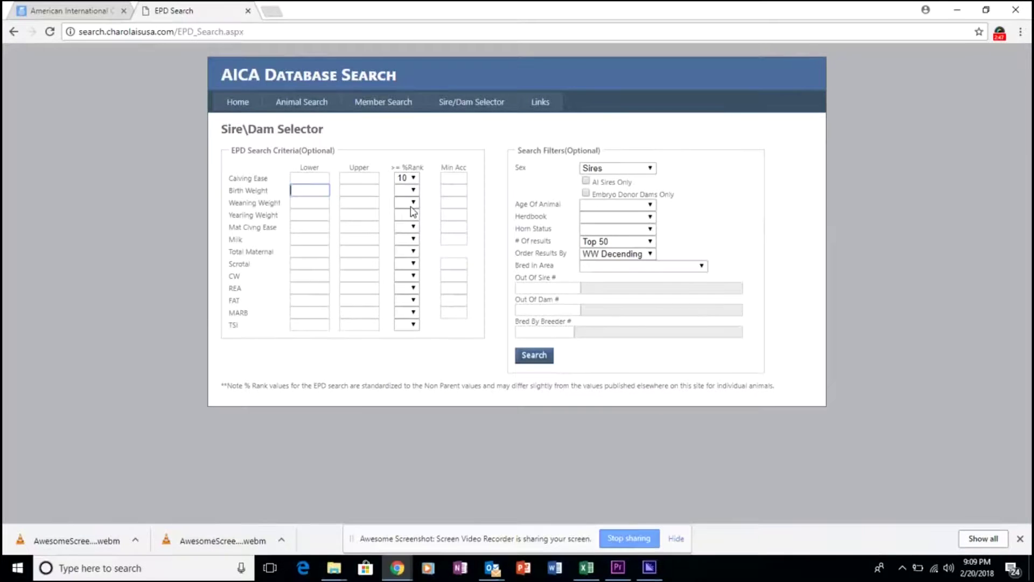
- Set the Calving Ease range to 0–5 with a blank percent rank, and the TSI lower limit to 200
{"action": "left_click", "coordinate": [318, 177]}
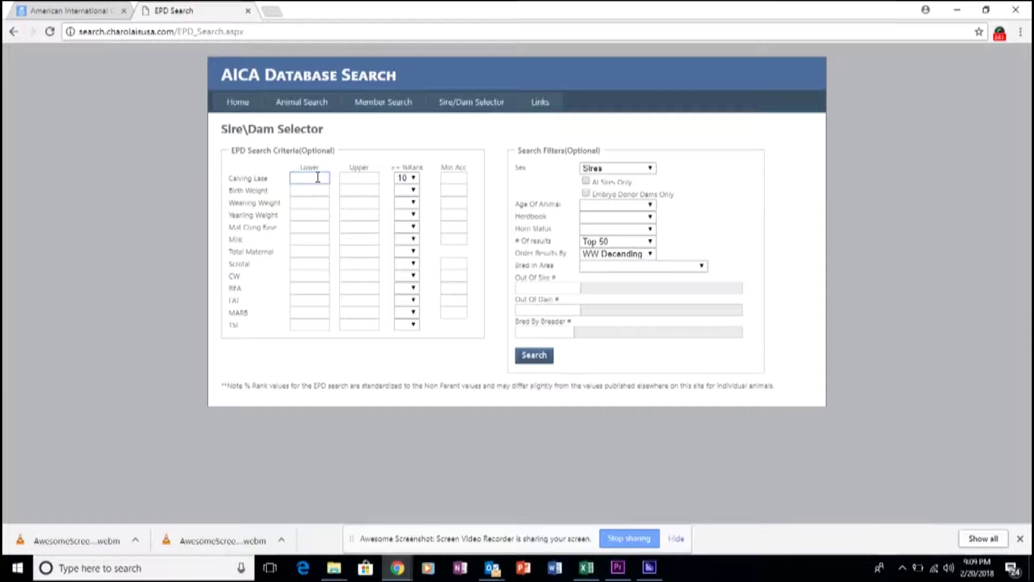
{"action": "type", "text": "0"}
{"action": "left_click", "coordinate": [347, 177]}
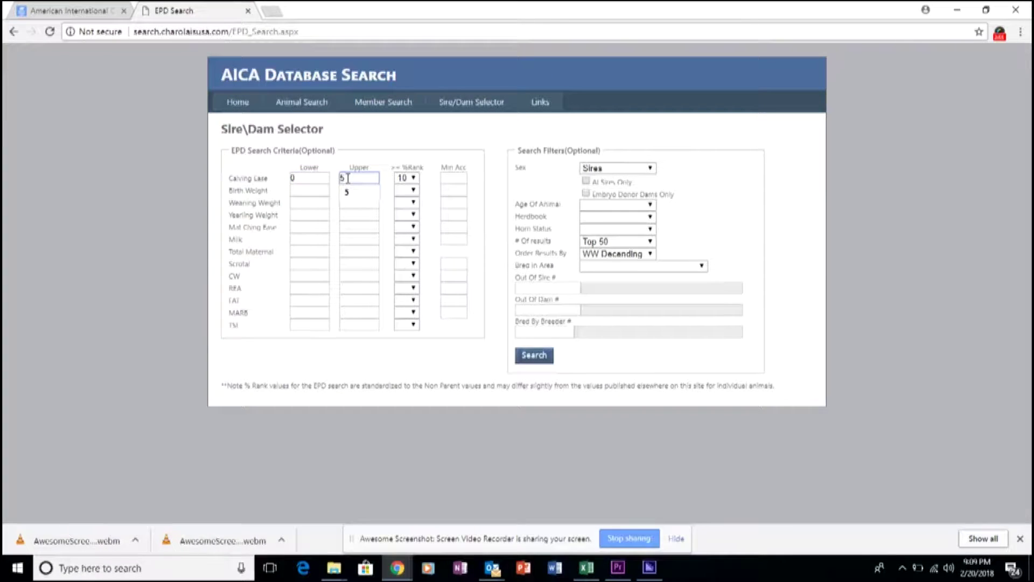
{"action": "left_click", "coordinate": [413, 178]}
{"action": "left_click", "coordinate": [412, 191]}
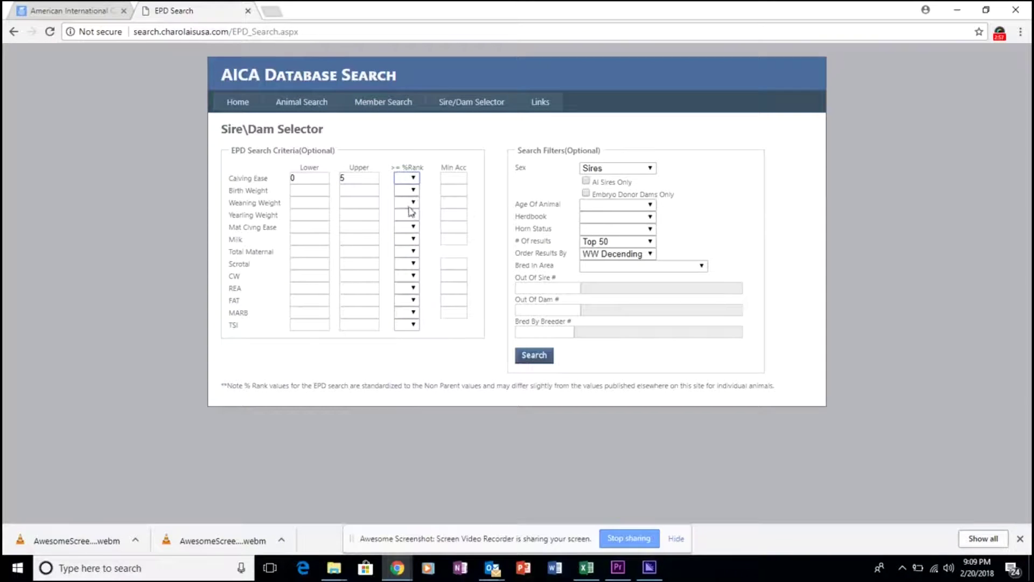
{"action": "left_click", "coordinate": [310, 324]}
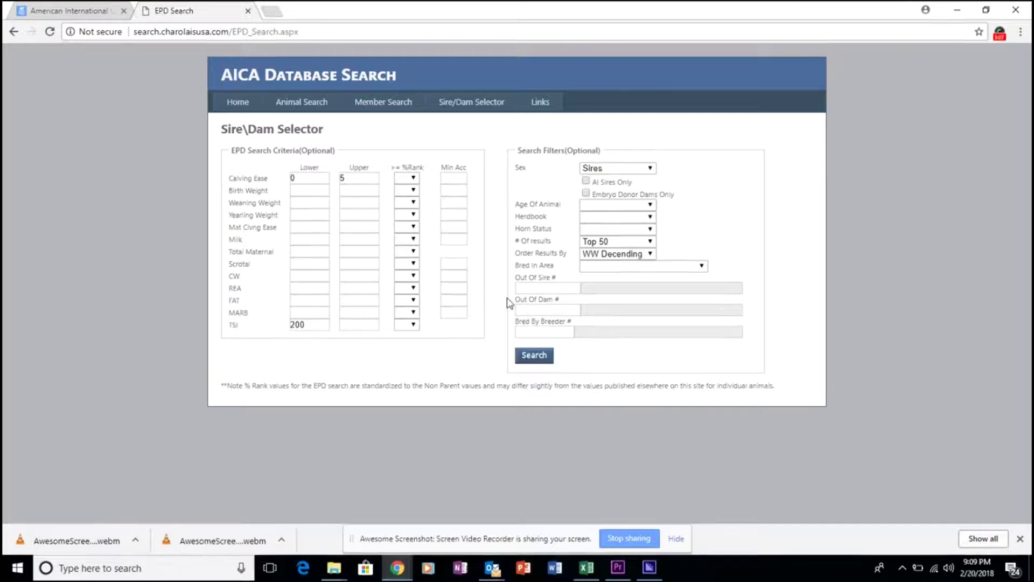
- Filter the search by sex to Sires and restrict it to AI Sires Only
{"action": "left_click", "coordinate": [650, 169]}
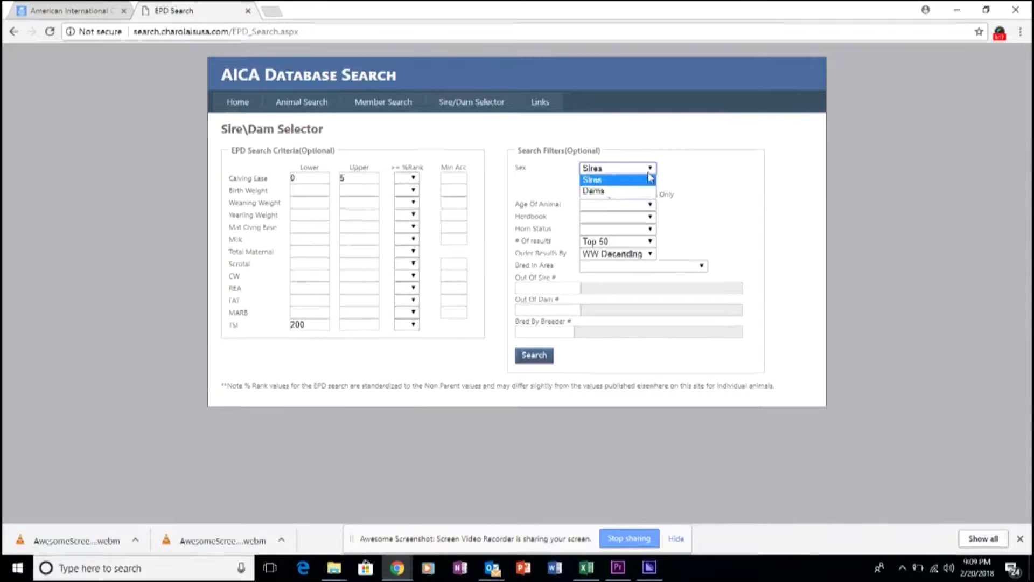
{"action": "left_click", "coordinate": [647, 181]}
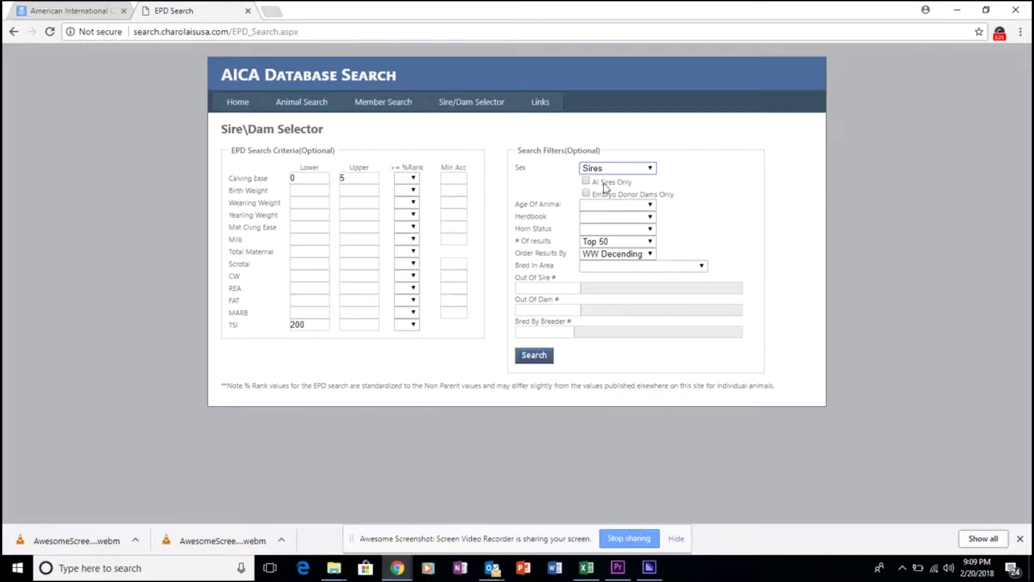
{"action": "left_click", "coordinate": [586, 181]}
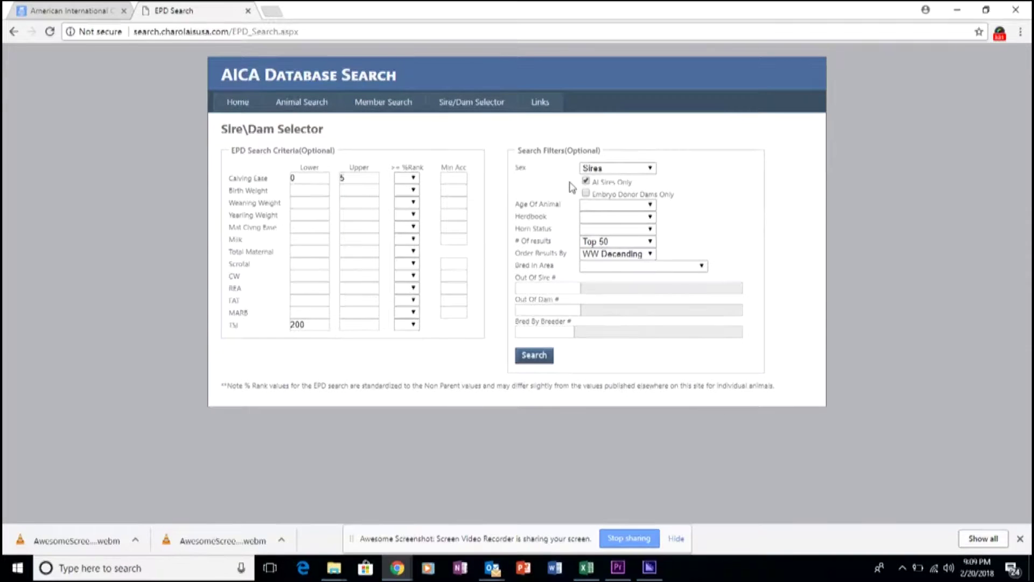
- Try the Dams filter with Embryo Donor Dams Only, and return to Sires with AI Sires Only
{"action": "left_click", "coordinate": [610, 169]}
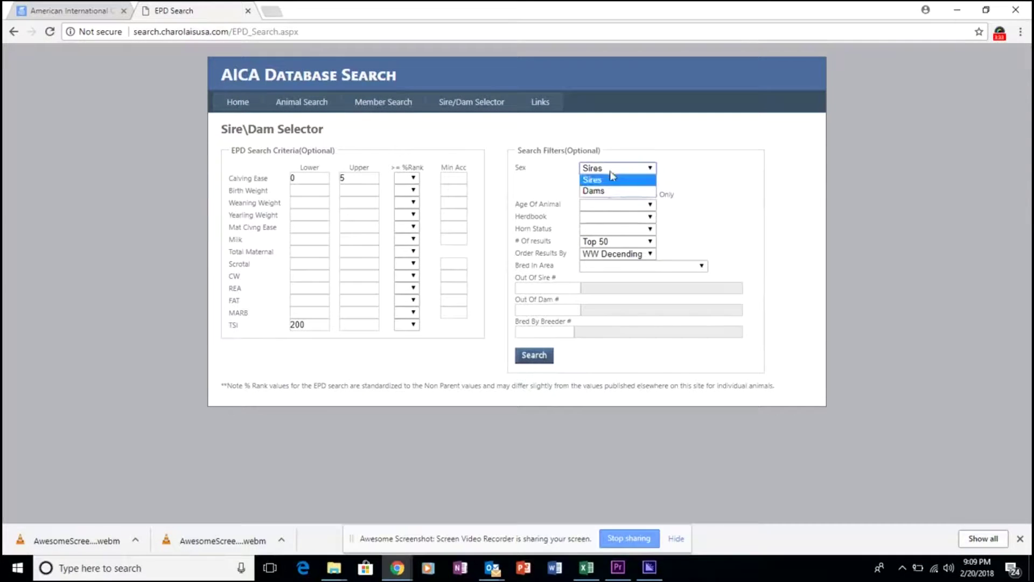
{"action": "left_click", "coordinate": [609, 188]}
{"action": "left_click", "coordinate": [587, 194]}
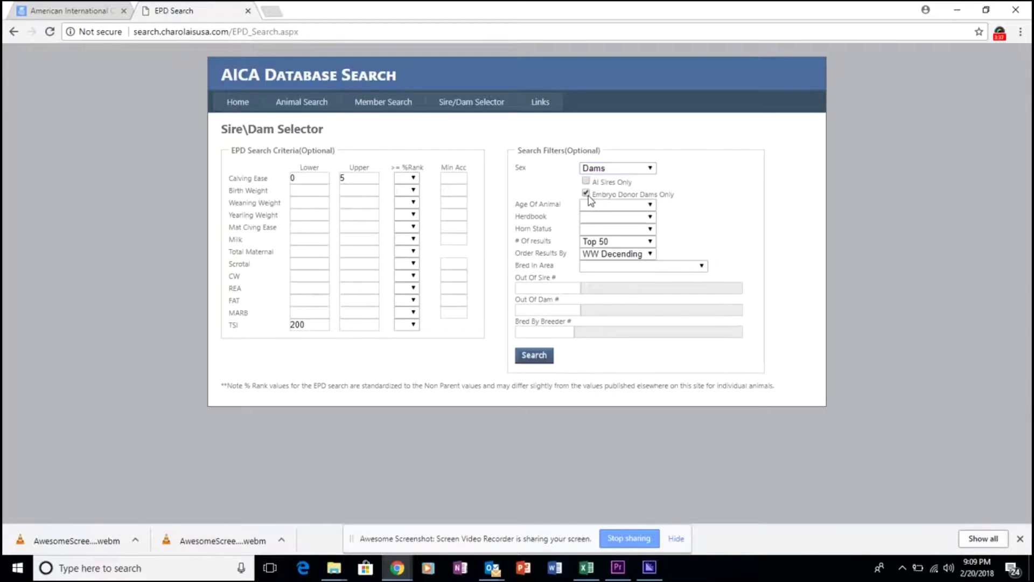
{"action": "left_click", "coordinate": [651, 169]}
{"action": "left_click", "coordinate": [649, 181]}
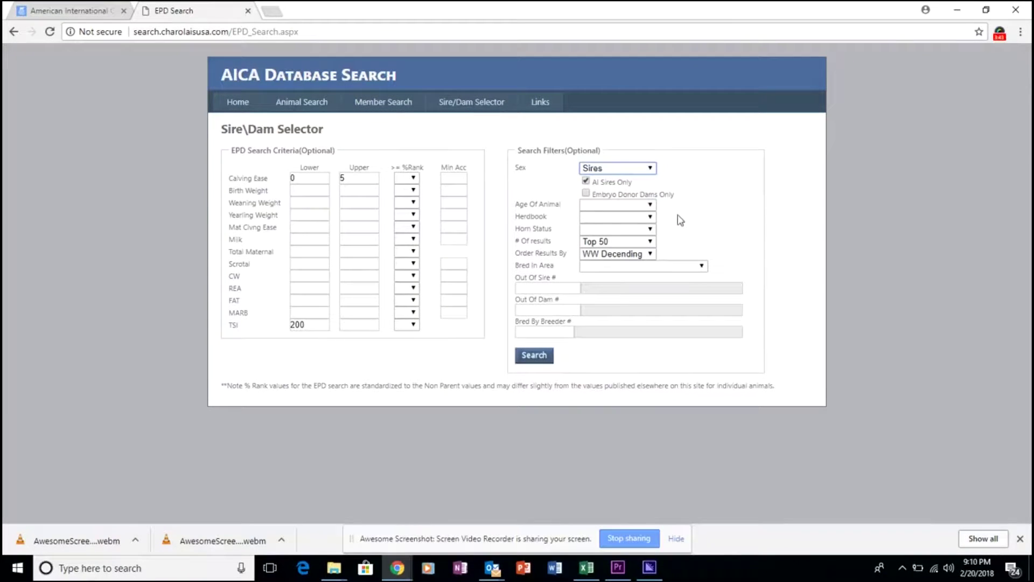
- Review the choices for Age Of Animal, Herdbook and Horn Status, leaving all three filters blank
{"action": "left_click", "coordinate": [650, 205]}
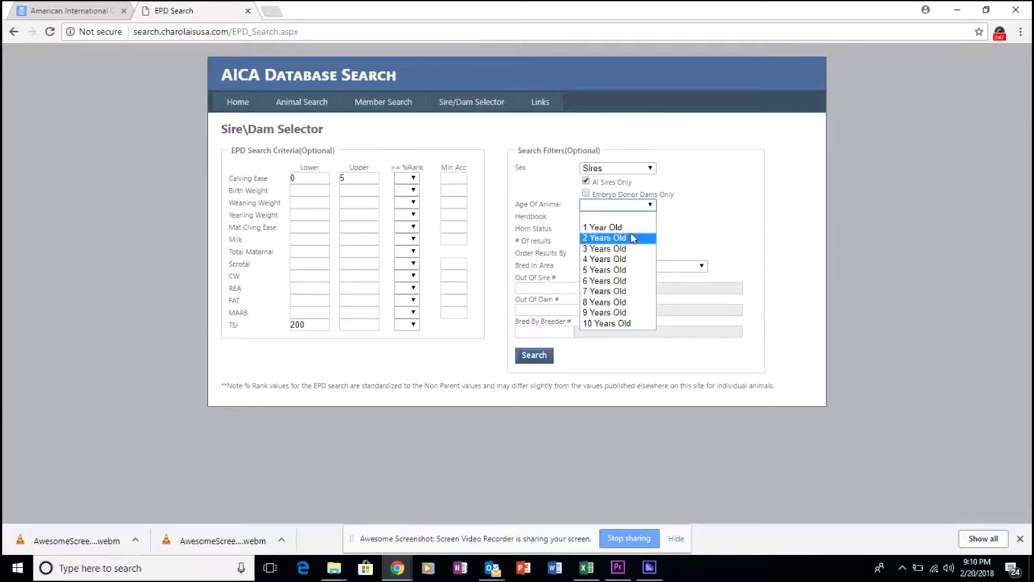
{"action": "left_click", "coordinate": [639, 216]}
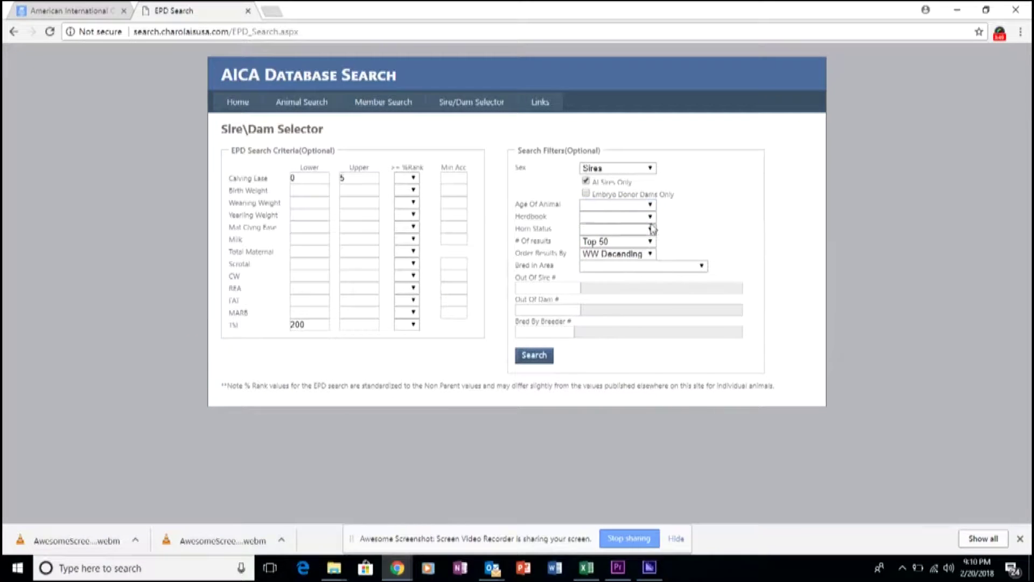
{"action": "left_click", "coordinate": [651, 217]}
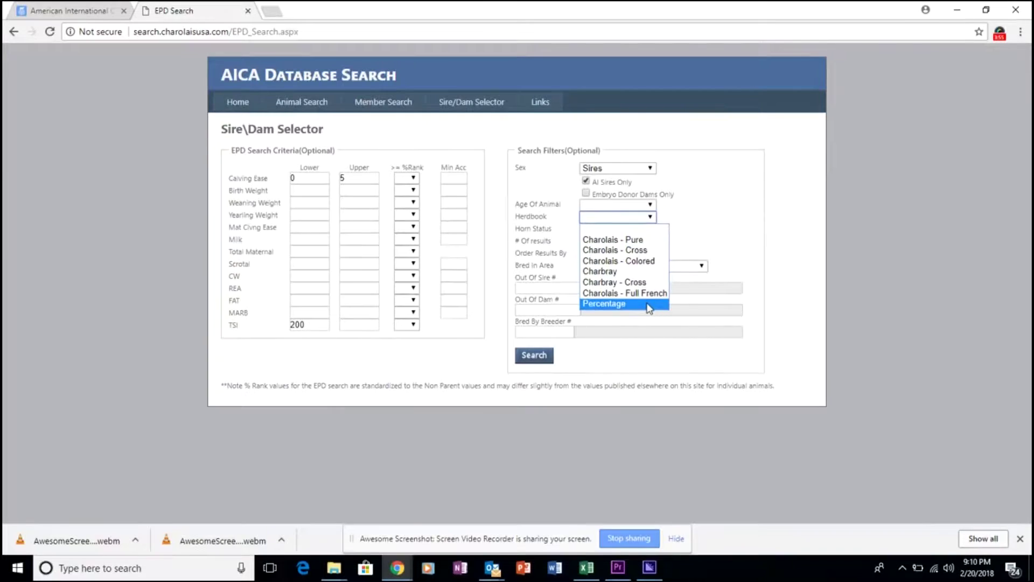
{"action": "left_click", "coordinate": [688, 241]}
{"action": "left_click", "coordinate": [651, 230]}
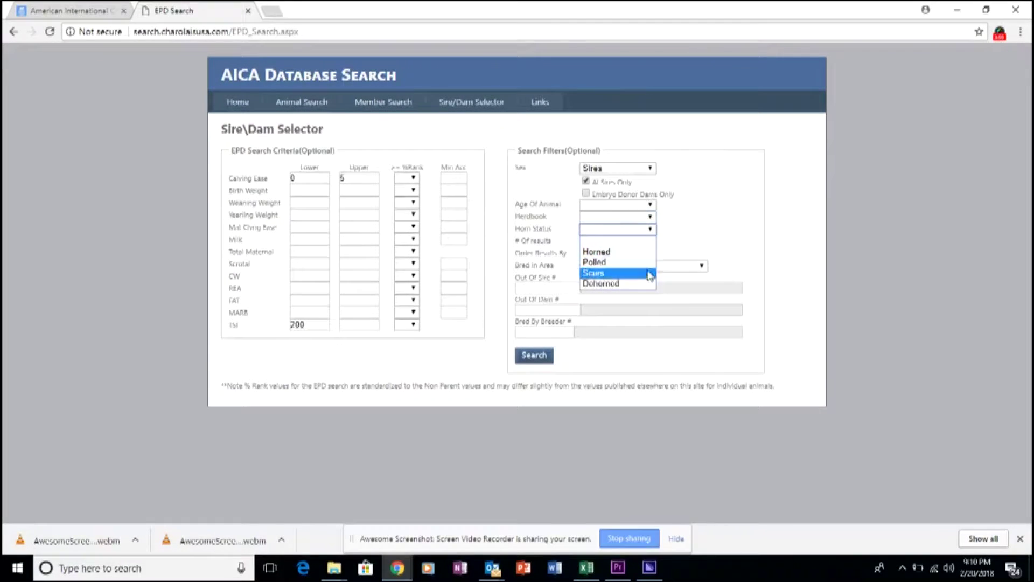
{"action": "left_click", "coordinate": [670, 232]}
- Limit the results to Top 50 ordered by YW Decending, and run the sire search
{"action": "left_click", "coordinate": [651, 243]}
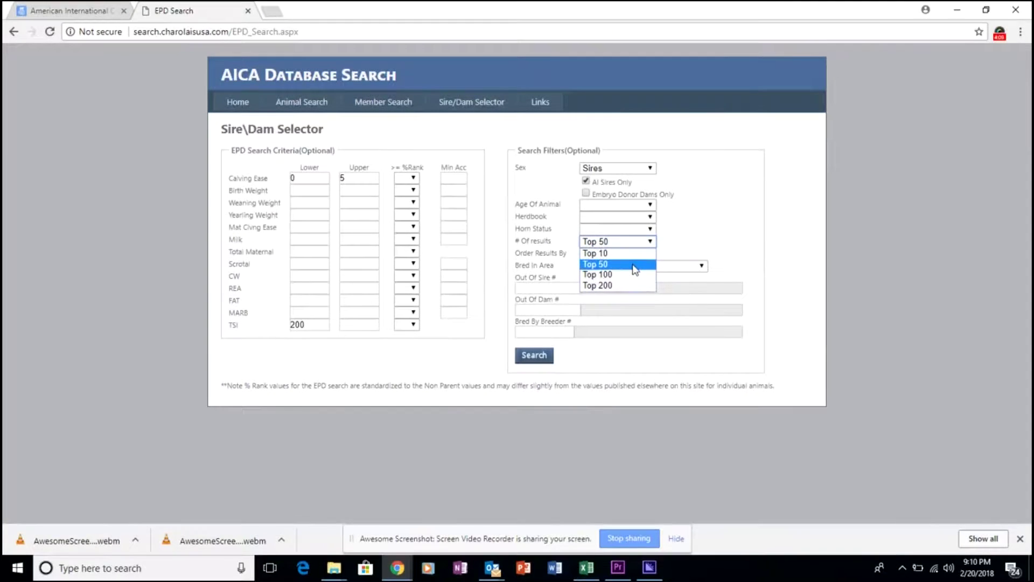
{"action": "left_click", "coordinate": [635, 264]}
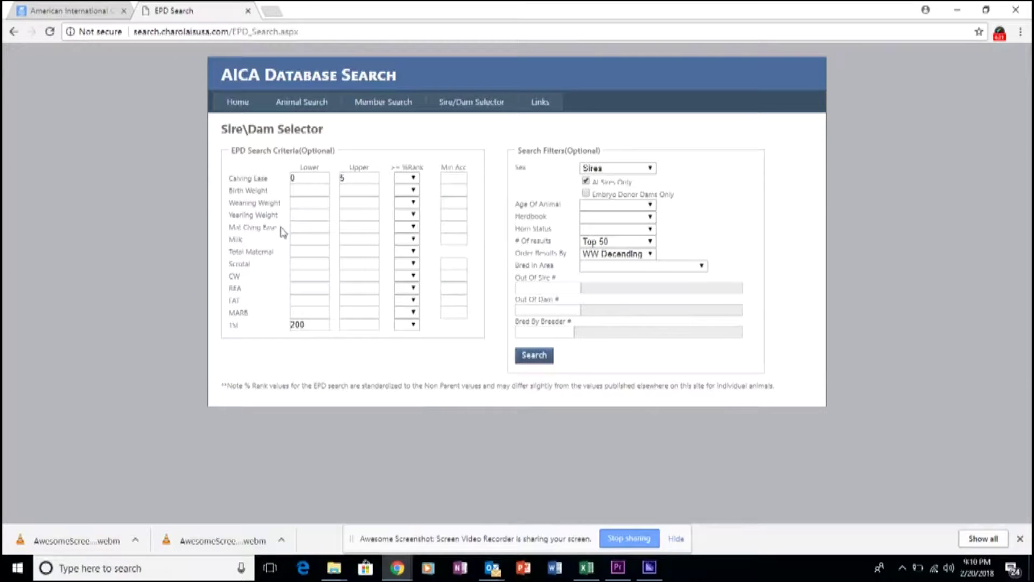
{"action": "left_click", "coordinate": [650, 254]}
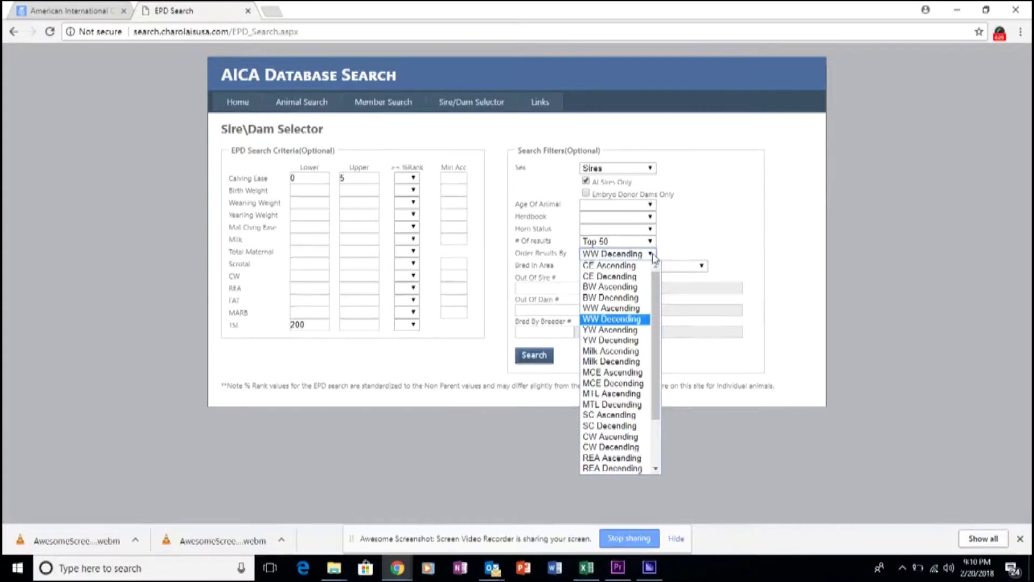
{"action": "left_click", "coordinate": [629, 345]}
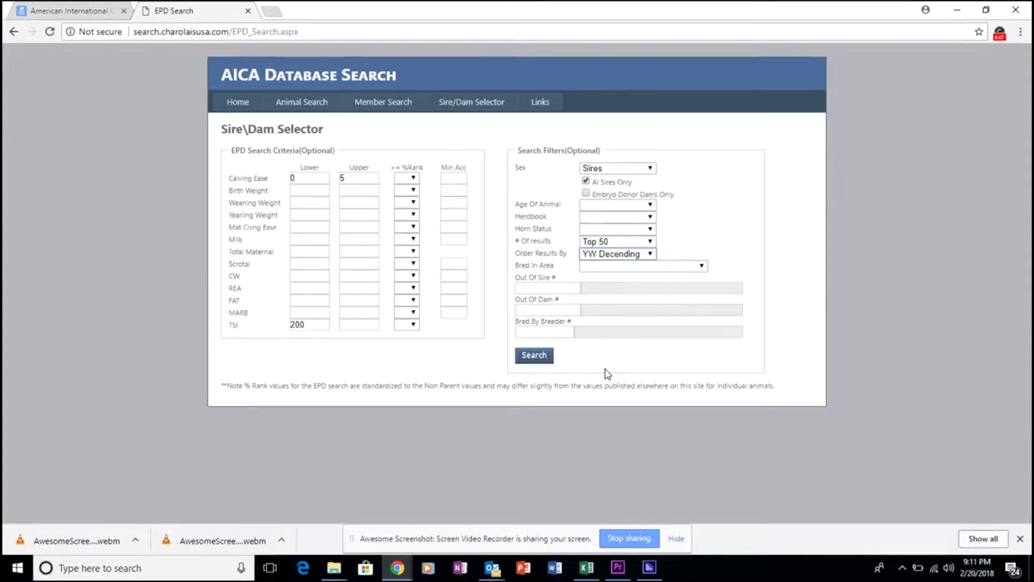
{"action": "left_click", "coordinate": [535, 356]}
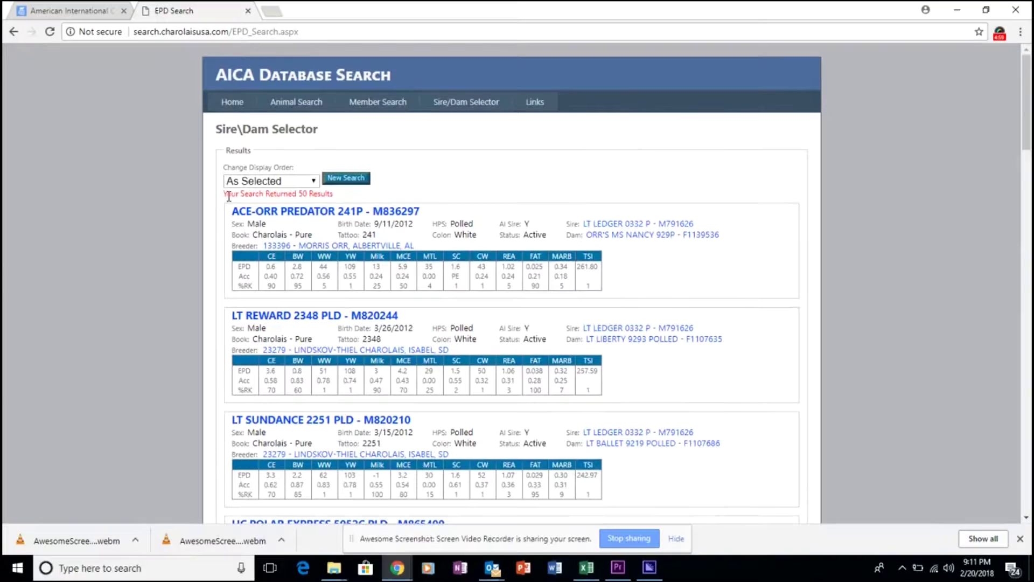
- Examine the number of results returned and compare the yearling weight EPDs of the first few sires listed
{"action": "left_click_drag", "start_coordinate": [224, 194], "coordinate": [334, 194]}
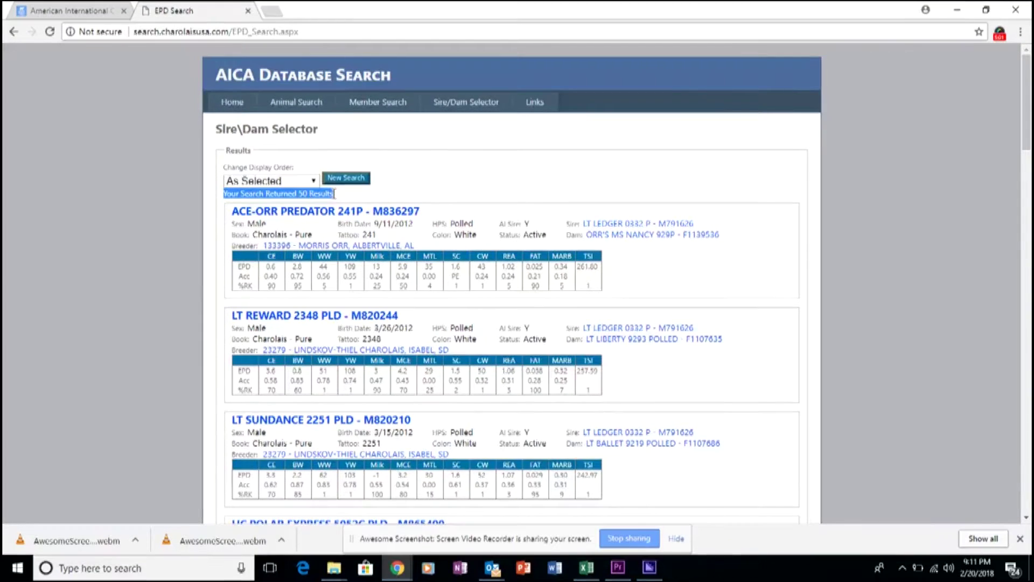
{"action": "left_click", "coordinate": [351, 197]}
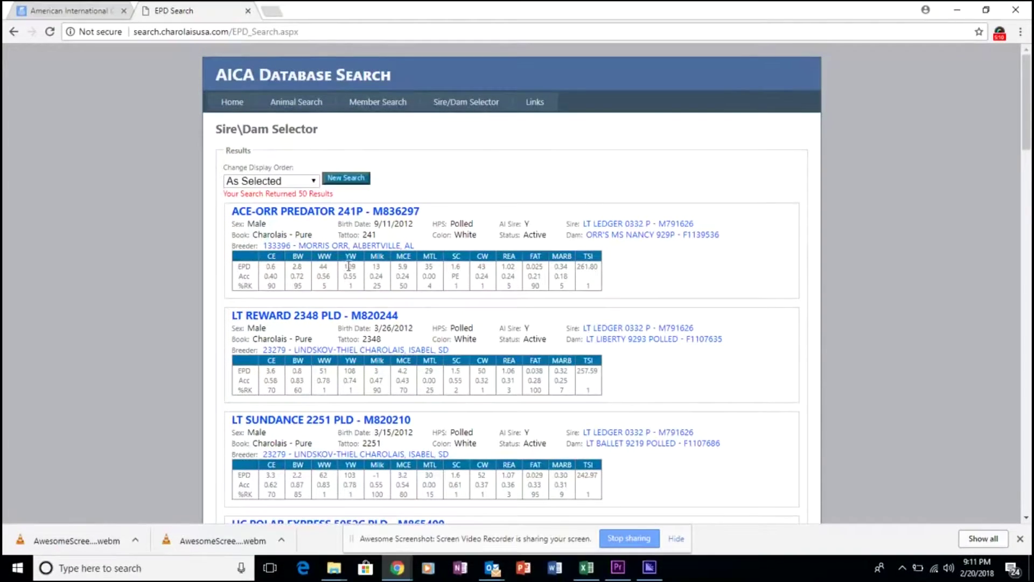
{"action": "left_click_drag", "start_coordinate": [345, 267], "coordinate": [358, 266]}
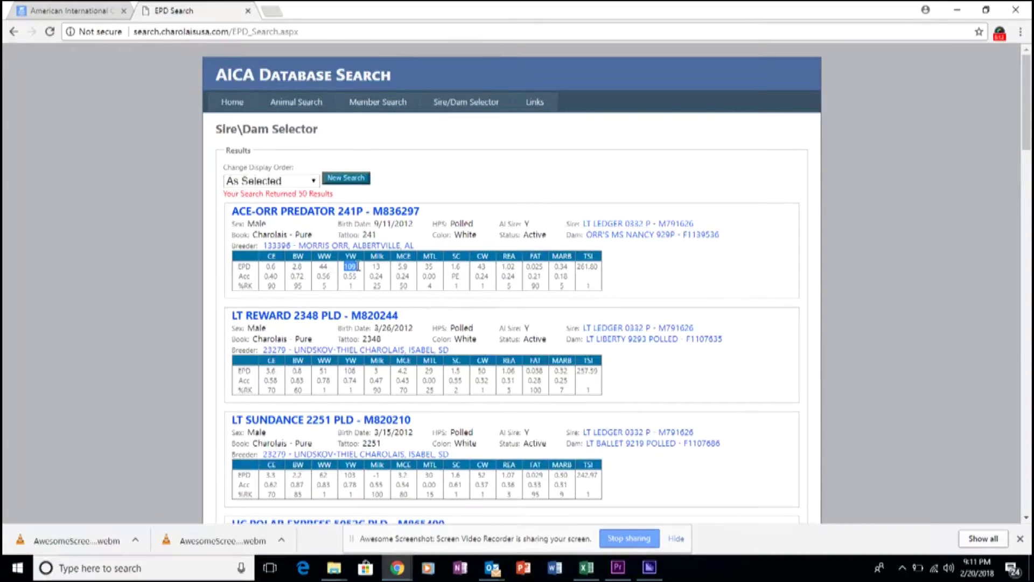
{"action": "left_click_drag", "start_coordinate": [345, 371], "coordinate": [356, 371]}
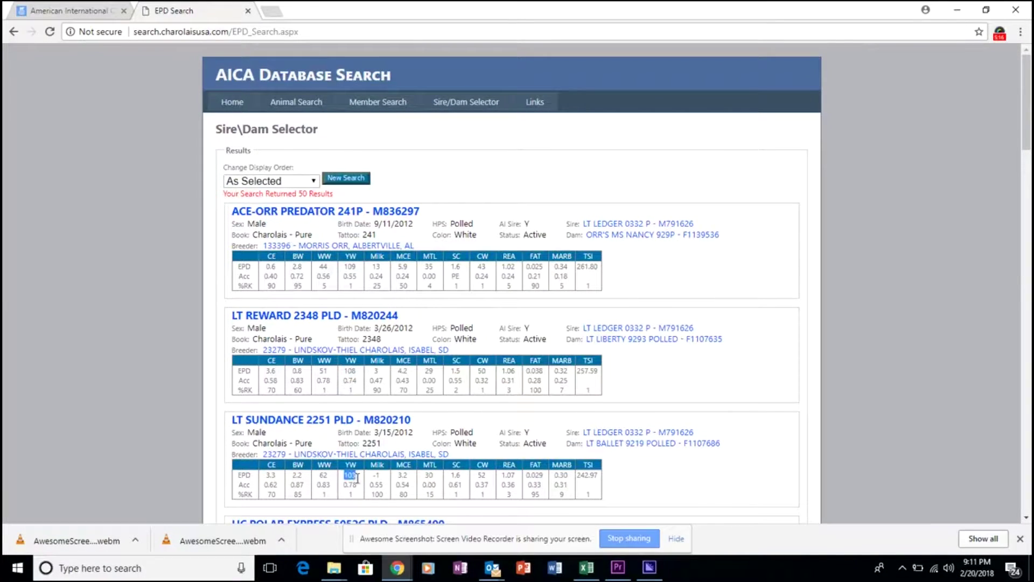
{"action": "scroll", "coordinate": [1026, 112], "scroll_direction": "down", "scroll_amount": 3}
{"action": "mouse_move", "coordinate": [1027, 112]}
{"action": "left_mouse_down"}
{"action": "mouse_move", "coordinate": [1029, 164]}
{"action": "mouse_move", "coordinate": [1030, 113]}
{"action": "left_mouse_up"}
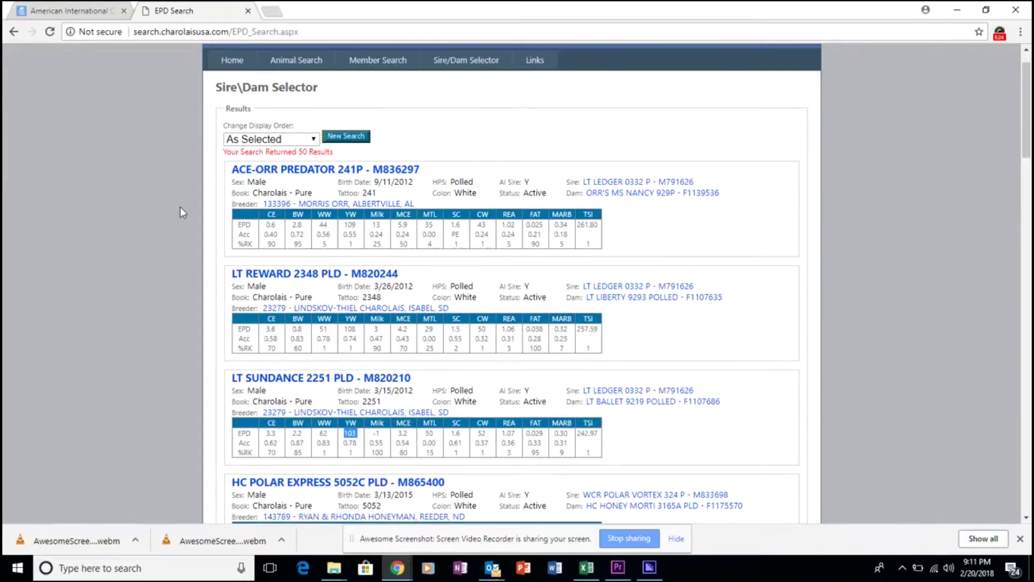
- Return to the search form and review the existing Calving Ease and TSI limits
{"action": "left_click", "coordinate": [345, 138]}
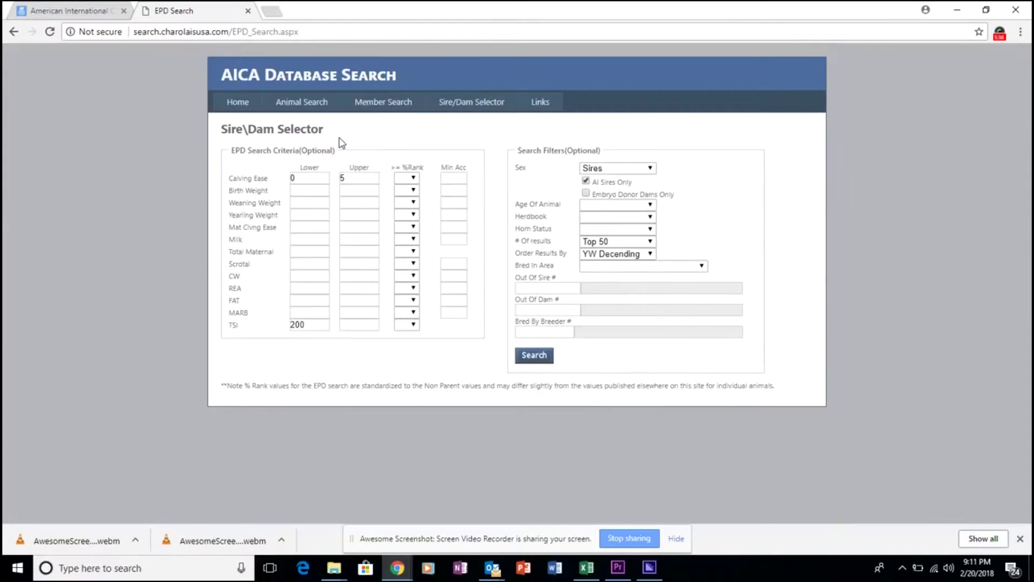
{"action": "left_click", "coordinate": [344, 177]}
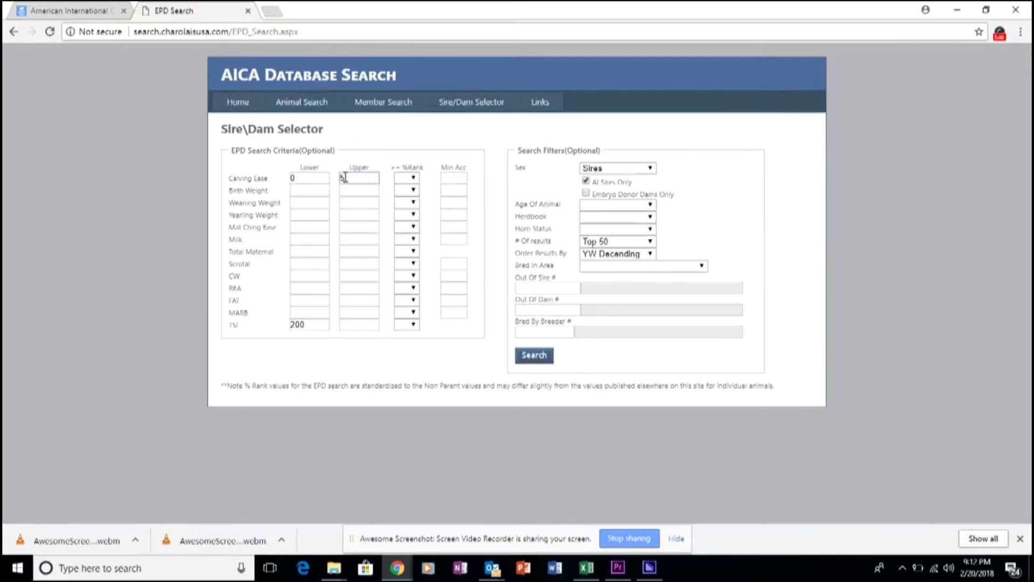
{"action": "double_click", "coordinate": [298, 178]}
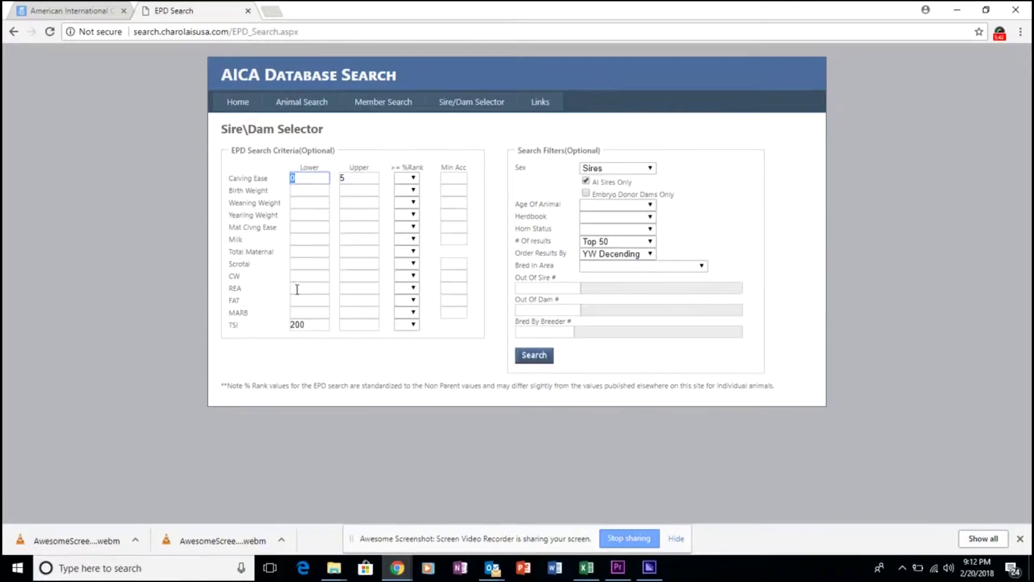
{"action": "double_click", "coordinate": [293, 324]}
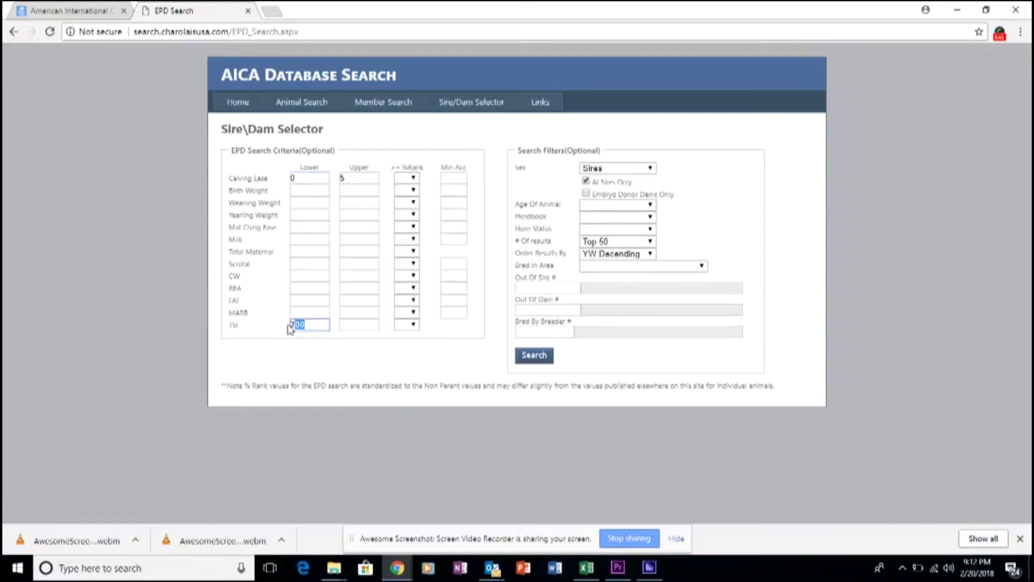
{"action": "left_click", "coordinate": [351, 364]}
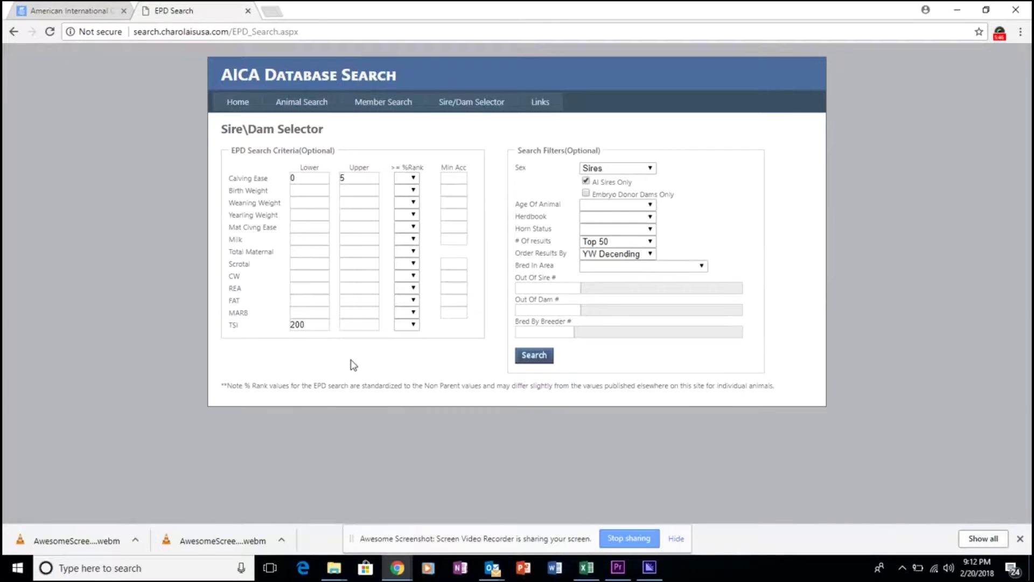
- Restrict the search to offspring of one sire by setting Out Of Sire # to M434790
{"action": "left_click", "coordinate": [548, 287]}
{"action": "type", "text": "M"}
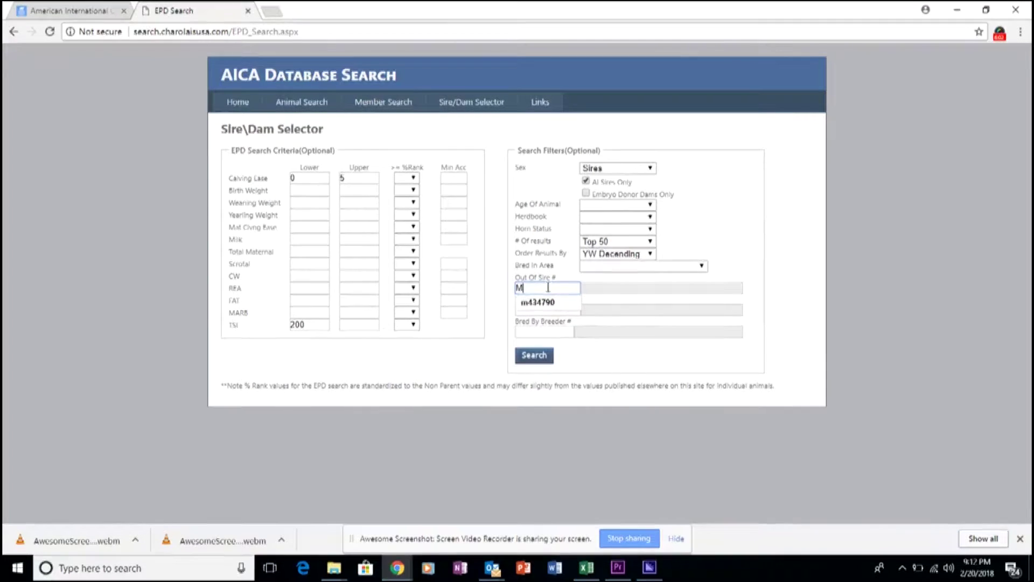
{"action": "type", "text": "434"}
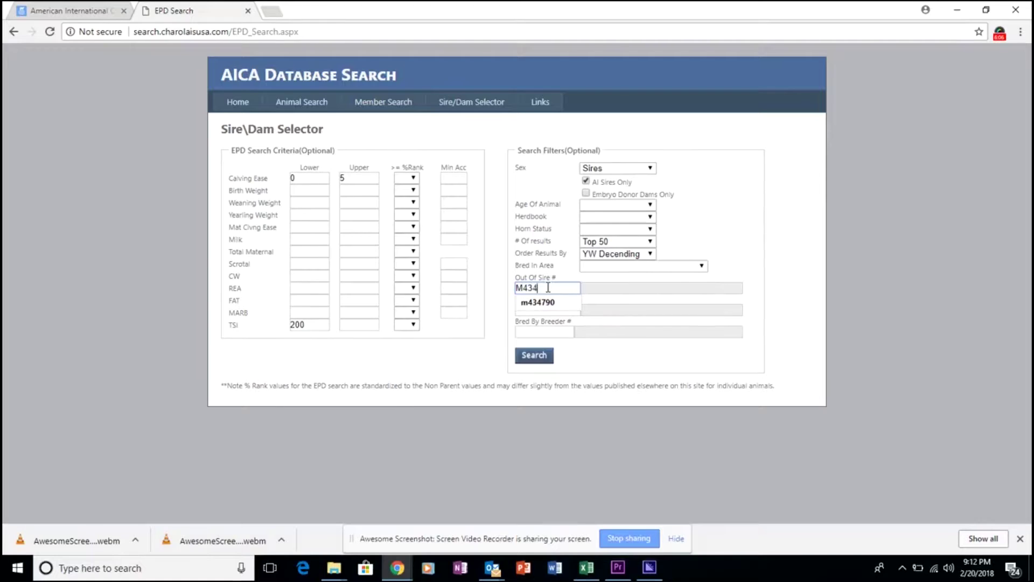
{"action": "type", "text": "790"}
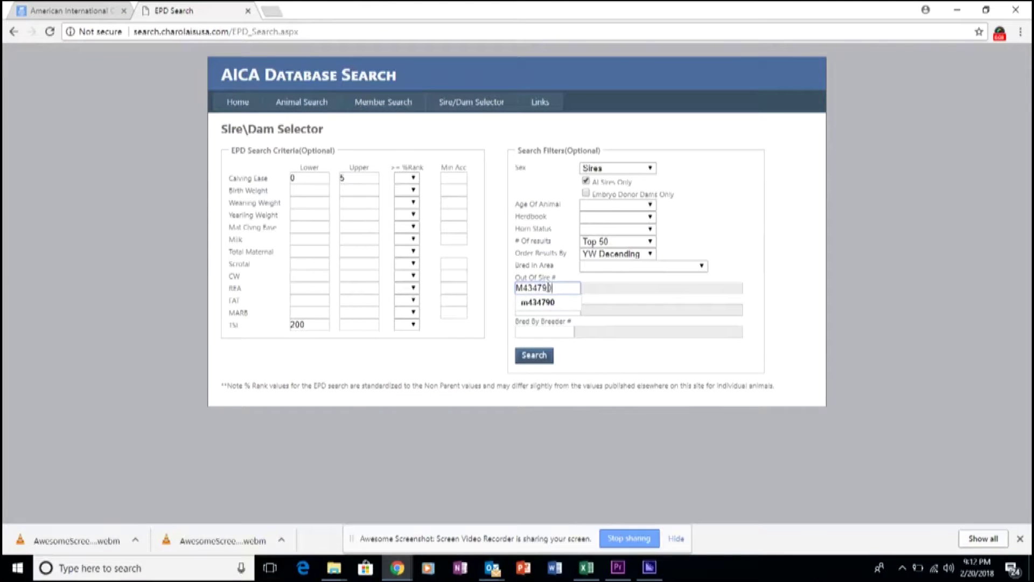
{"action": "left_click", "coordinate": [668, 364]}
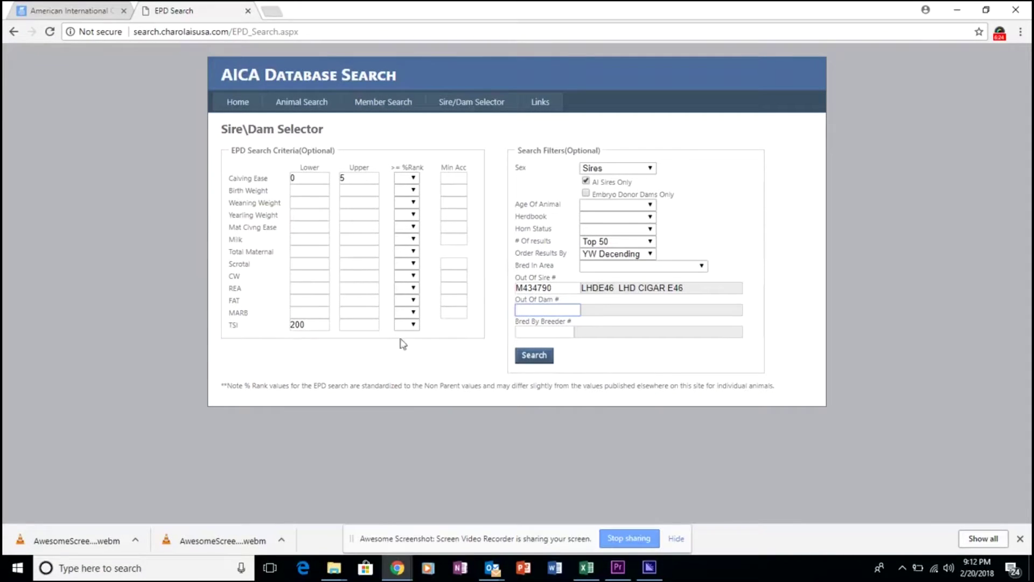
- Run the search with a lower TSI limit of 170 and look through all the sires returned
{"action": "left_click", "coordinate": [533, 360]}
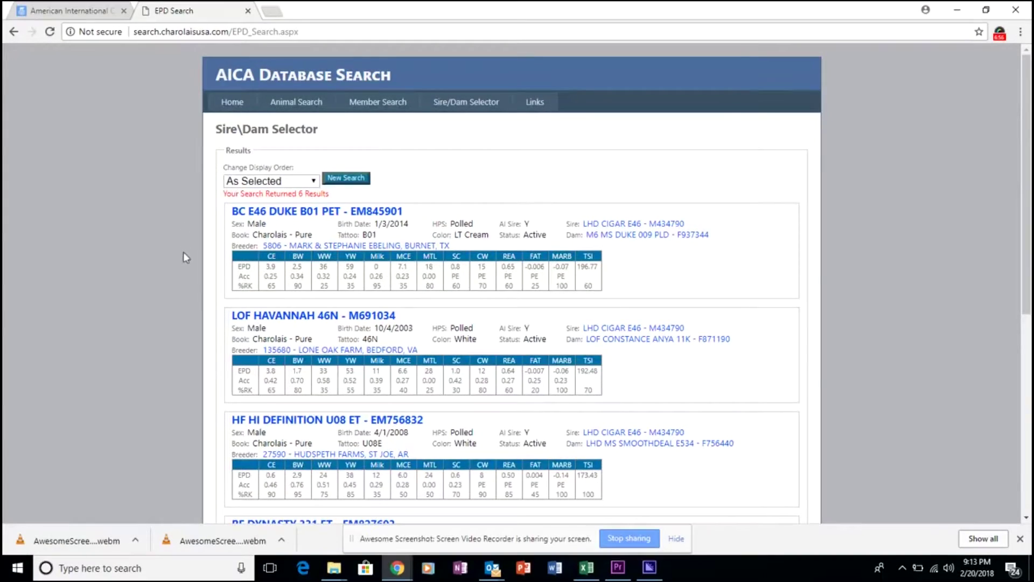
{"action": "left_click_drag", "start_coordinate": [1030, 171], "coordinate": [1030, 379]}
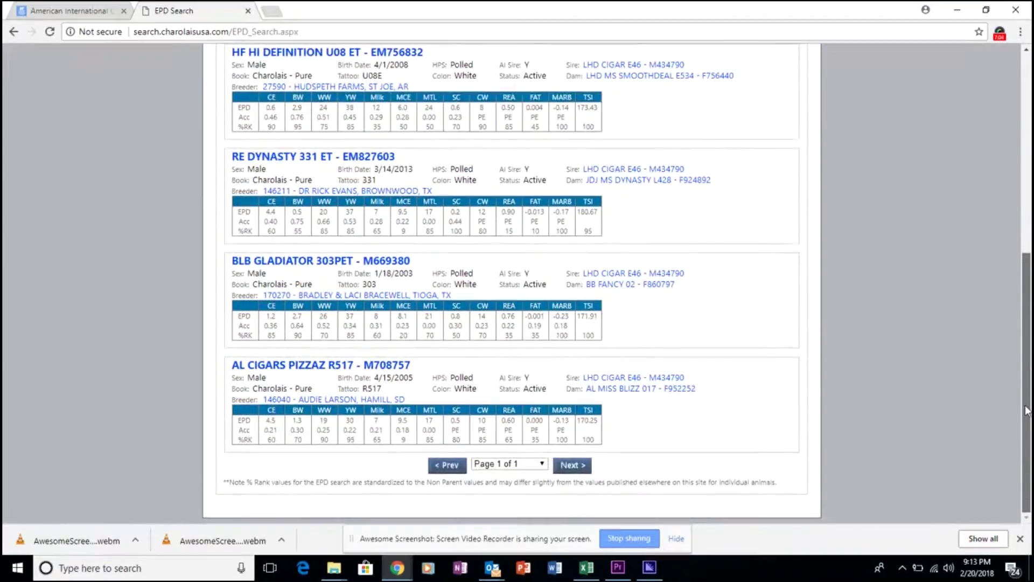
{"action": "left_click_drag", "start_coordinate": [1028, 372], "coordinate": [1030, 156]}
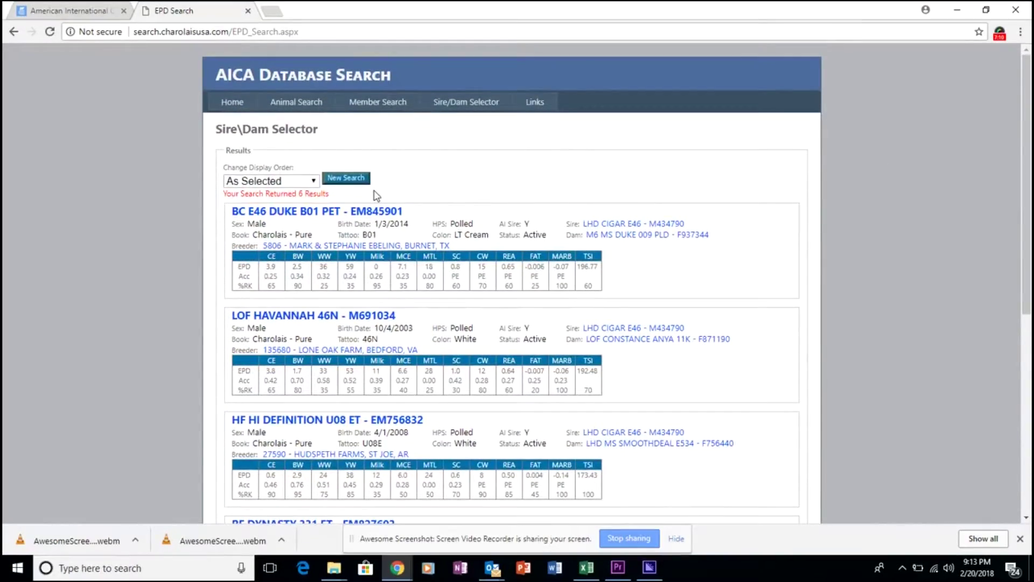
- Return to the search form and clear the Out Of Sire # filter along with its looked-up animal name
{"action": "left_click", "coordinate": [347, 179]}
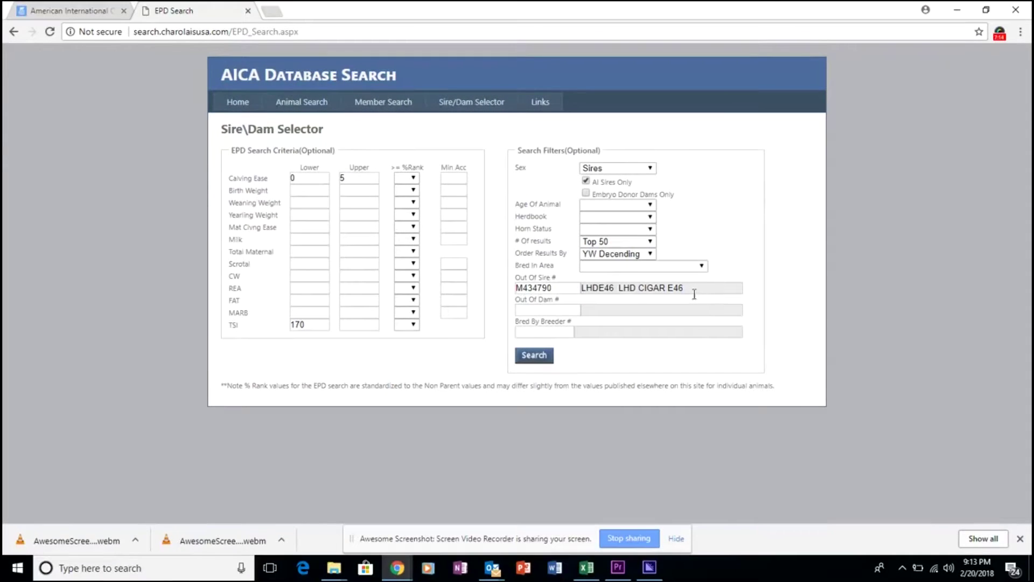
{"action": "left_click_drag", "start_coordinate": [690, 287], "coordinate": [579, 288]}
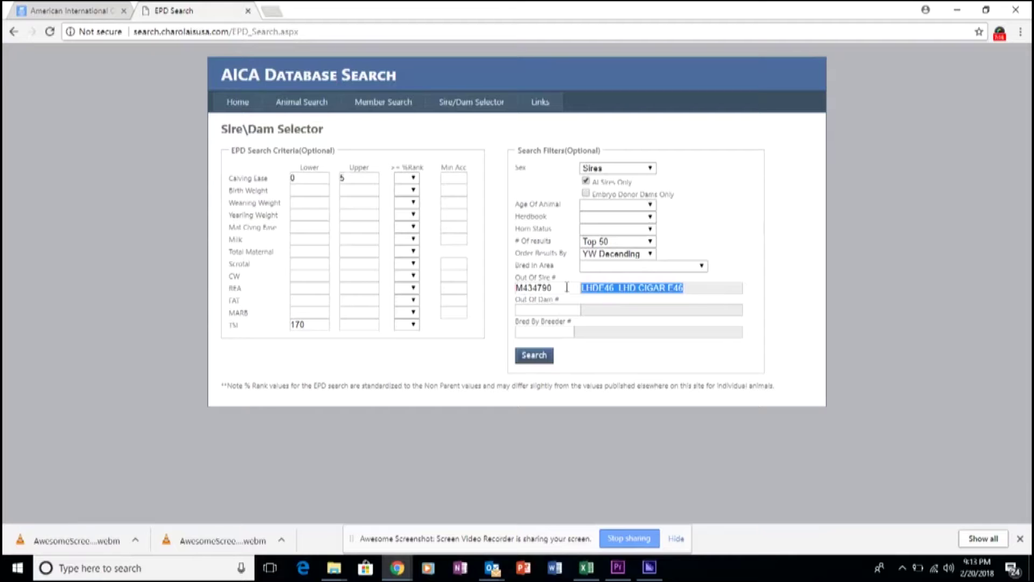
{"action": "double_click", "coordinate": [536, 288]}
{"action": "key", "text": "BackSpace"}
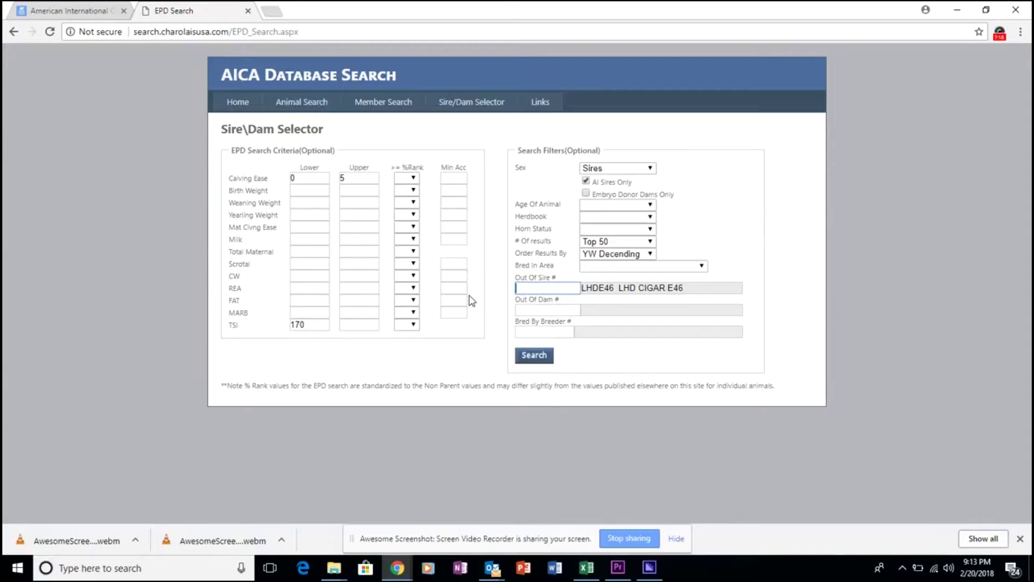
{"action": "left_click_drag", "start_coordinate": [686, 287], "coordinate": [519, 286]}
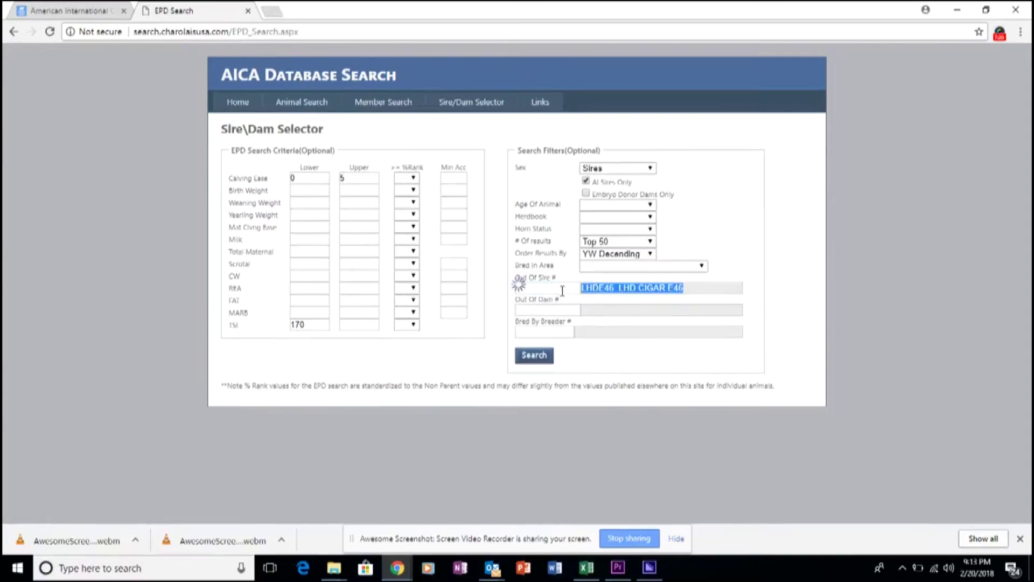
{"action": "key", "text": "Tab"}
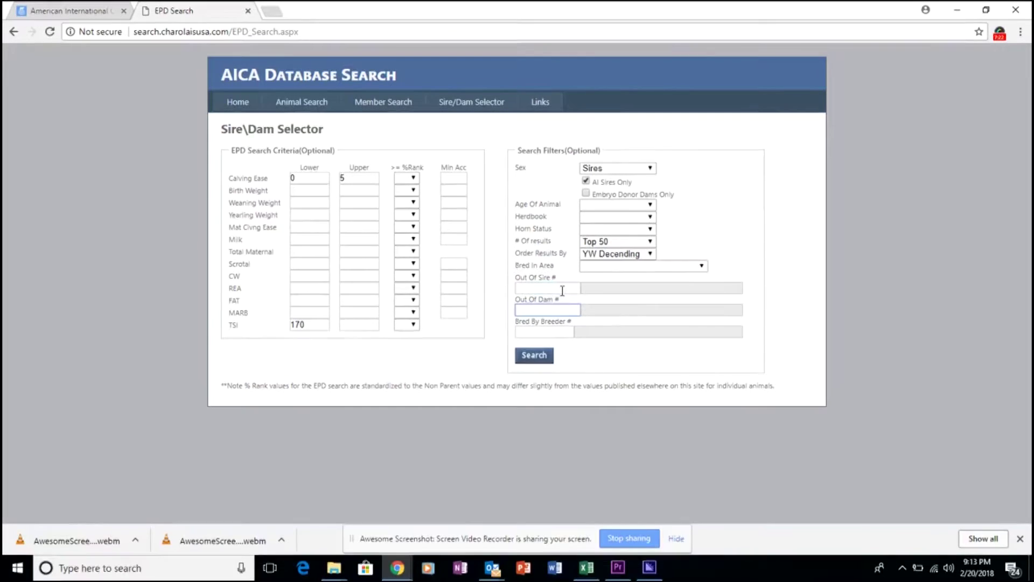
- Search for Dams with Out Of Dam # F802637, removing the upper Calving Ease limit
{"action": "type", "text": "F8"}
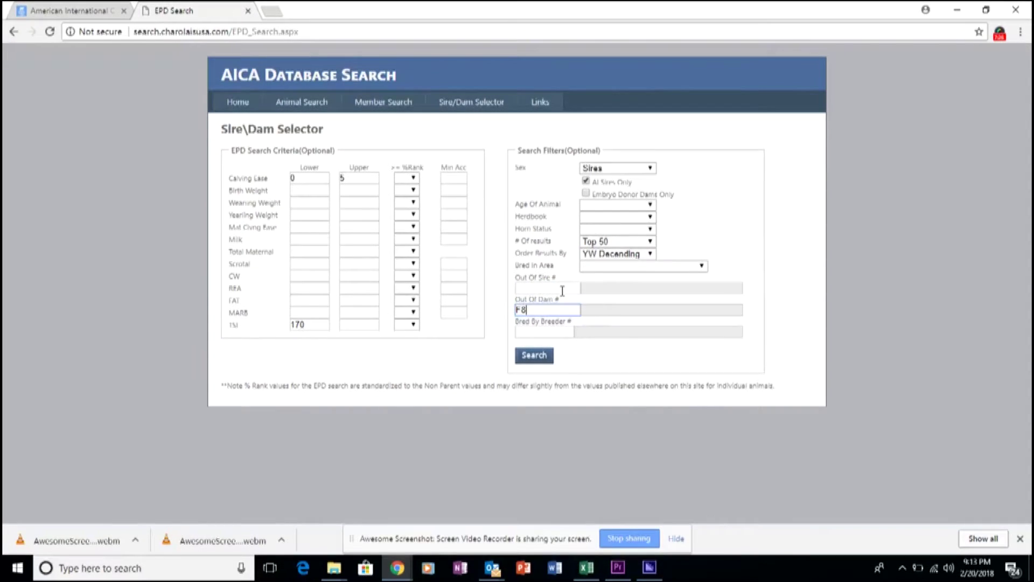
{"action": "type", "text": "02637"}
{"action": "left_click", "coordinate": [310, 178]}
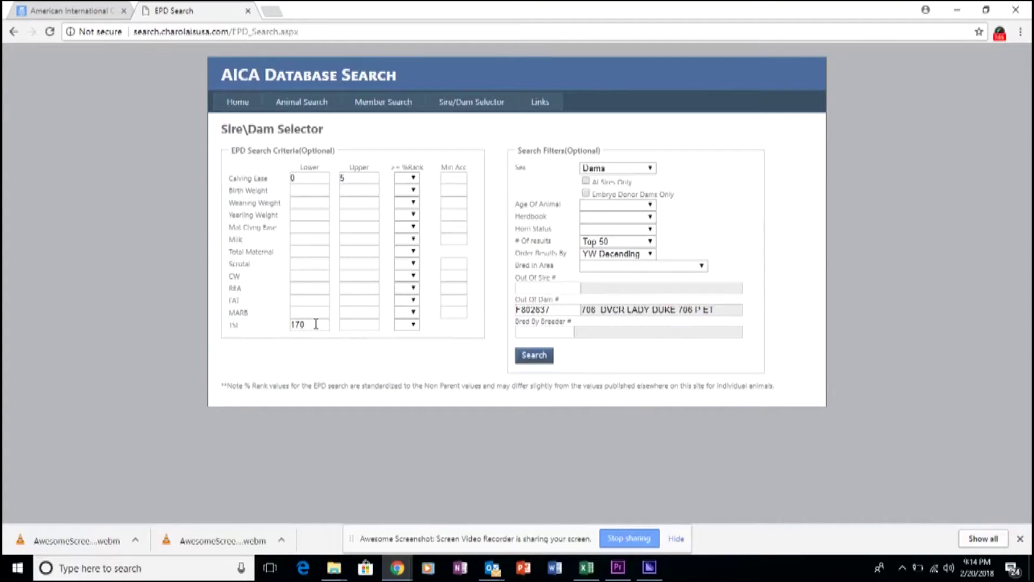
{"action": "left_click", "coordinate": [363, 180]}
{"action": "key", "text": "BackSpace"}
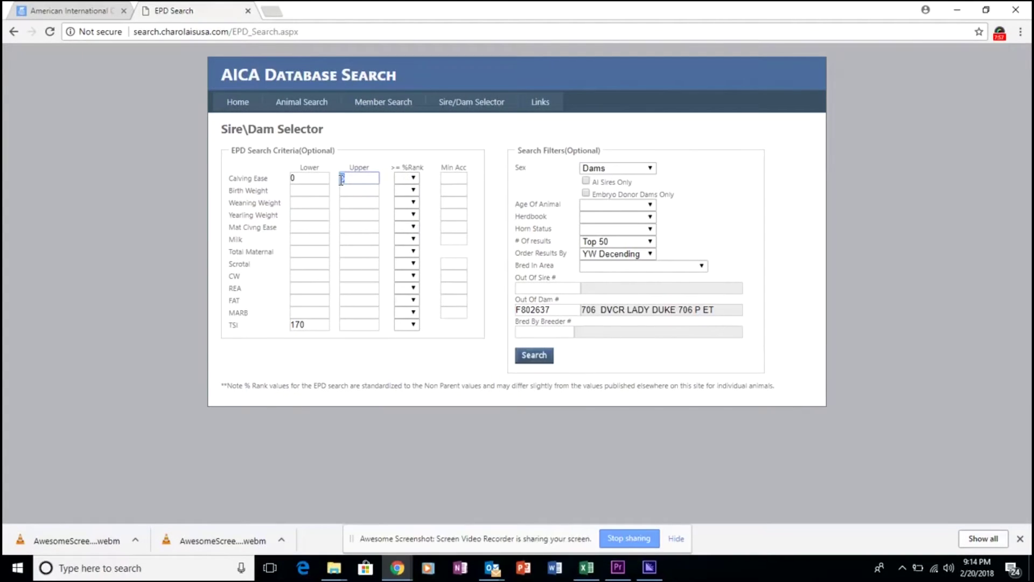
{"action": "left_click", "coordinate": [532, 354]}
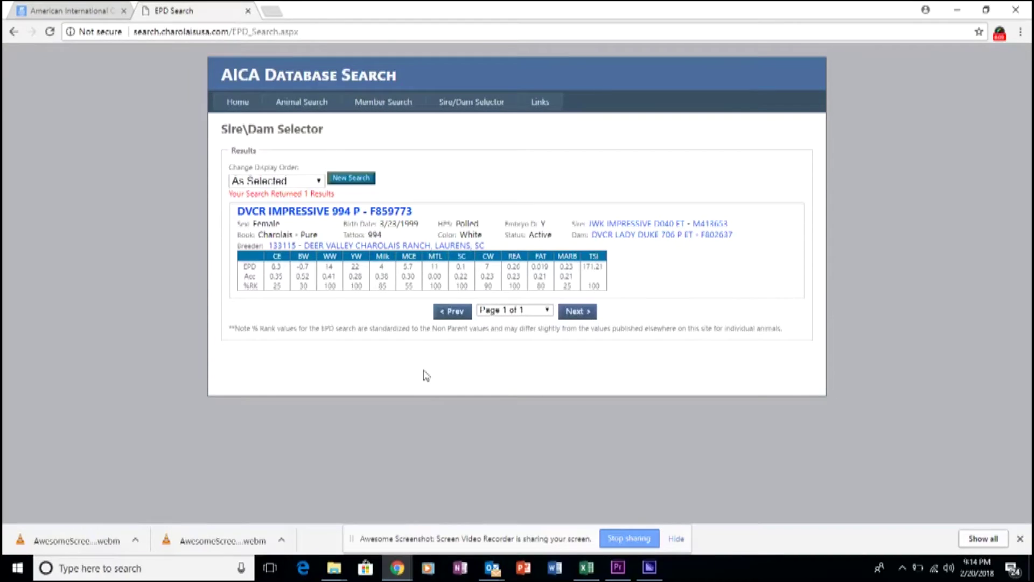
- Return to the search form and clear the Out Of Dam # filter, leaving Bred By Breeder # blank
{"action": "left_click", "coordinate": [352, 178]}
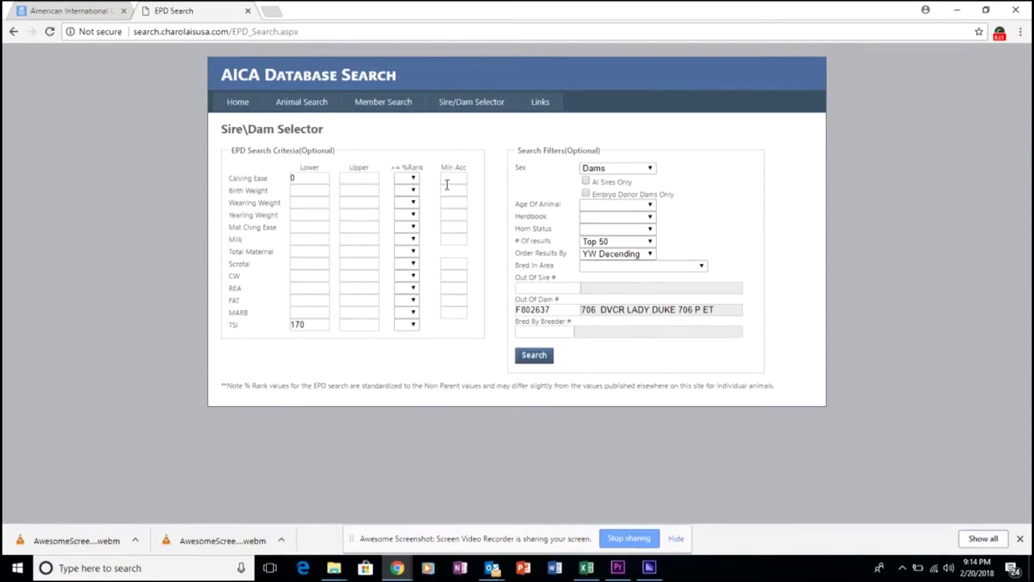
{"action": "left_click_drag", "start_coordinate": [560, 309], "coordinate": [484, 317]}
{"action": "key", "text": "BackSpace"}
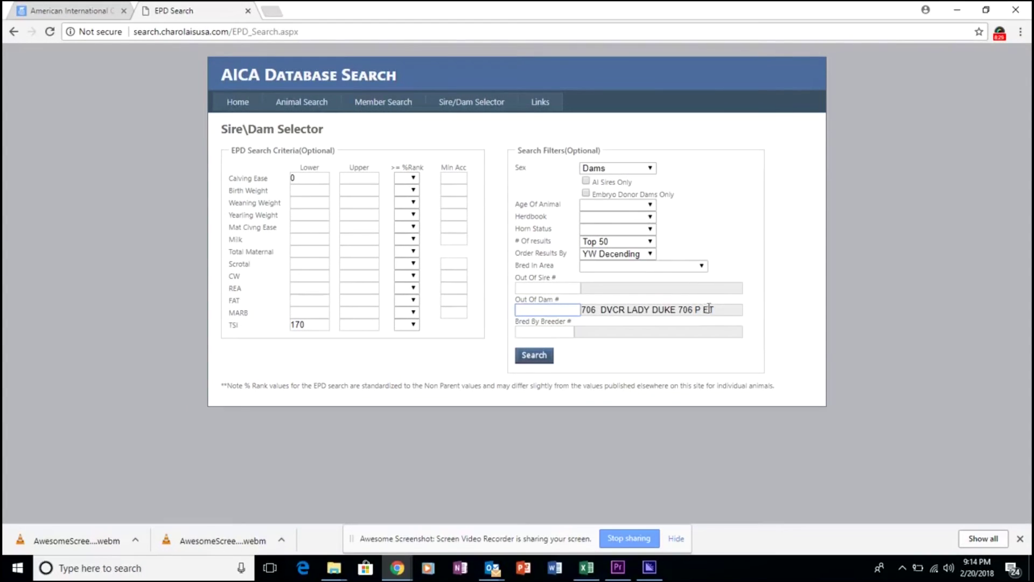
{"action": "key", "text": "Tab"}
{"action": "key", "text": "Tab"}
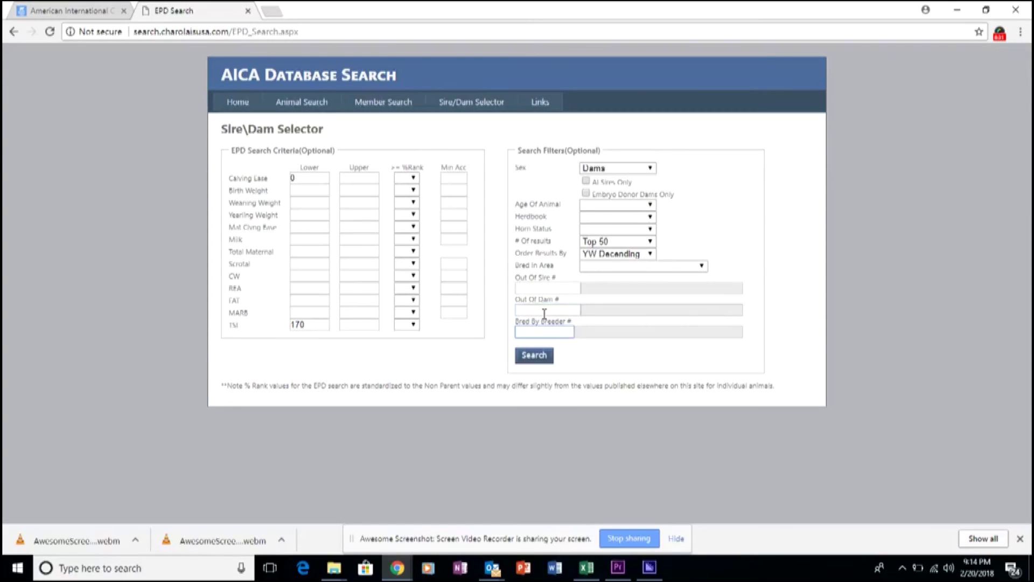
{"action": "left_click", "coordinate": [455, 388]}
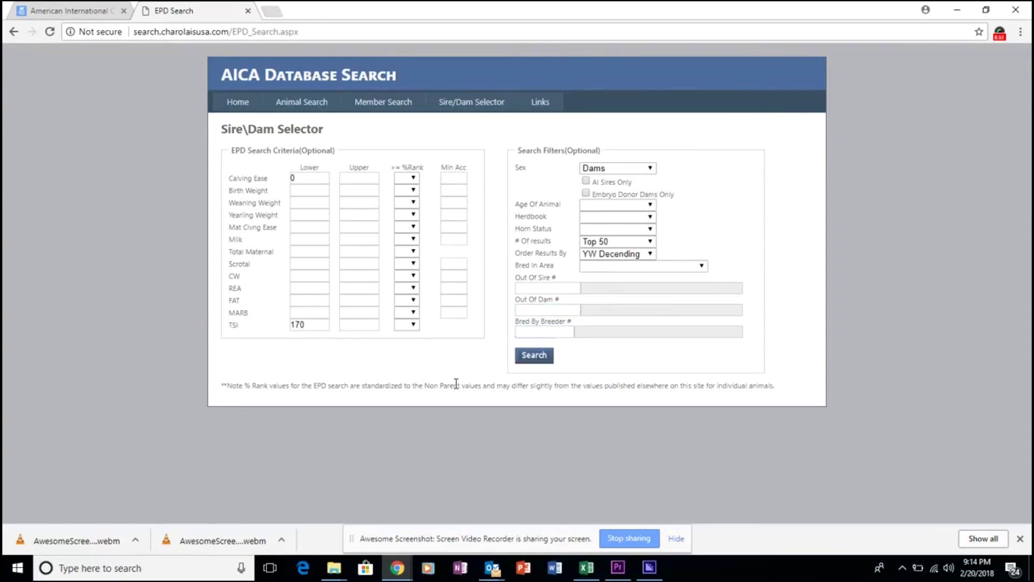